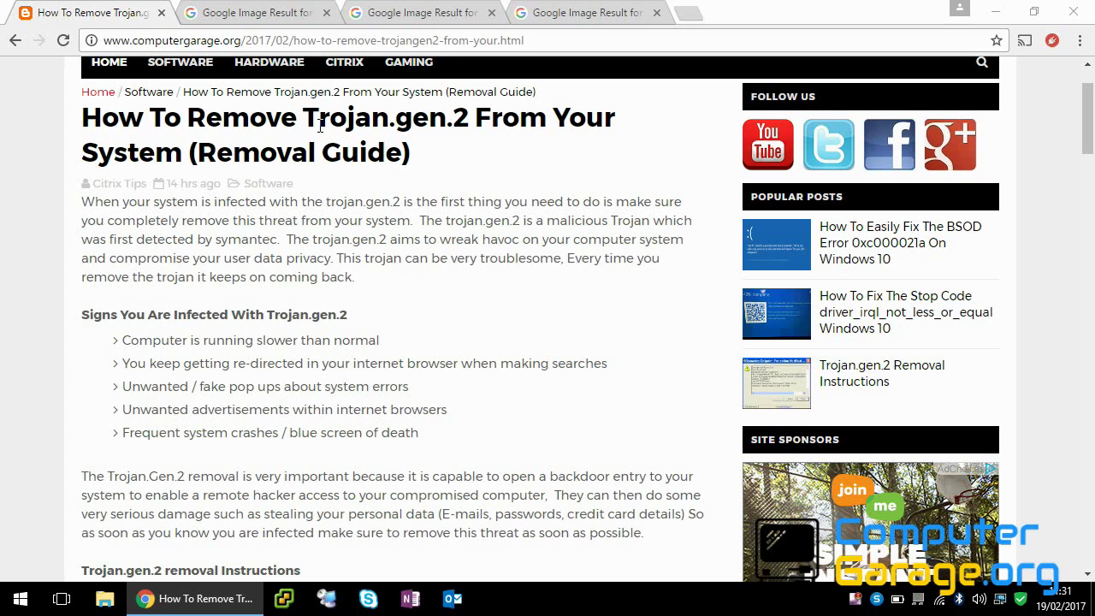
# Close the fake-alert and ErrorMessageNumber image result tabs until only the Trojan.gen.2 guide remains
pyautogui.click(273, 12)
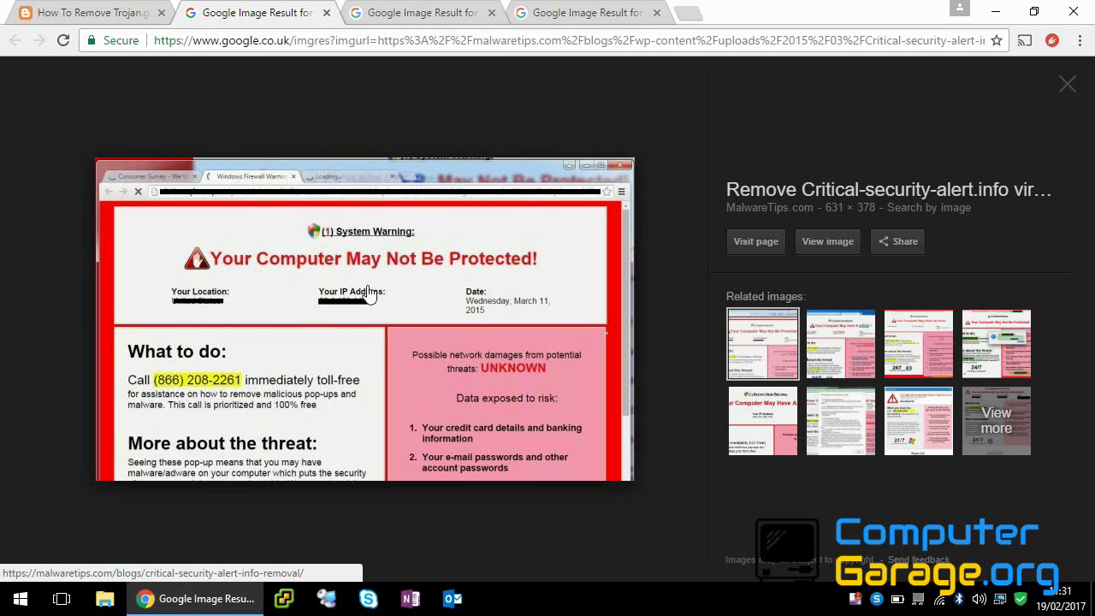
pyautogui.click(327, 13)
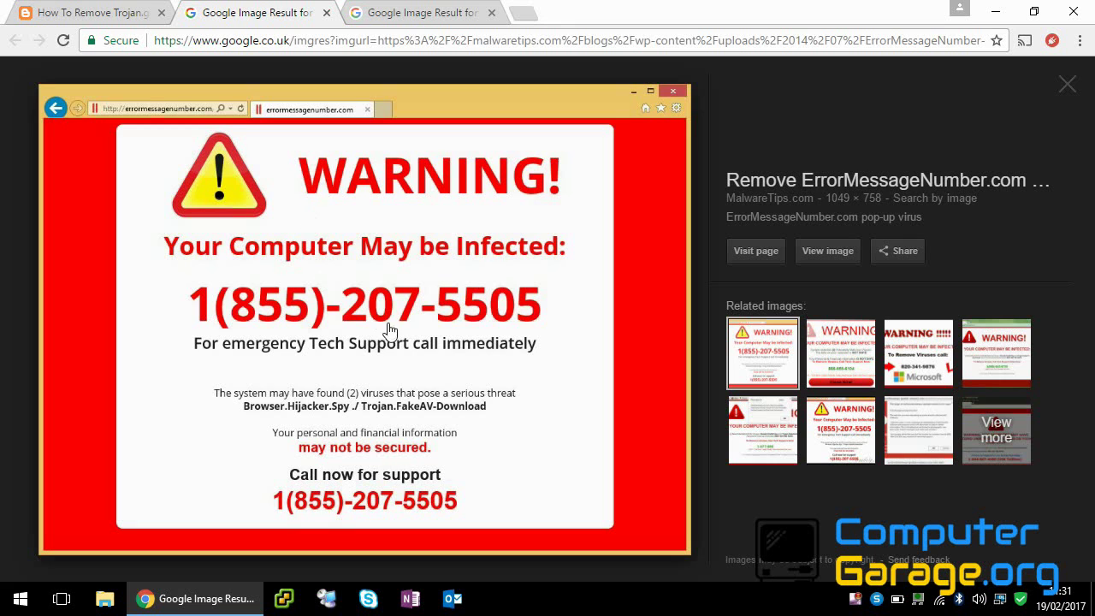
pyautogui.click(327, 13)
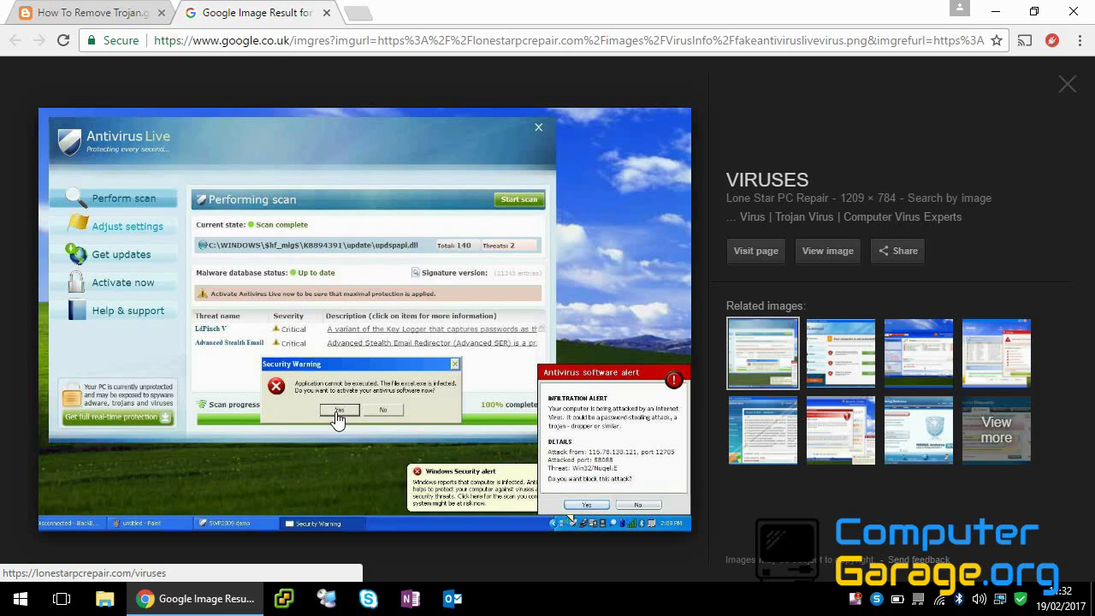
pyautogui.click(326, 13)
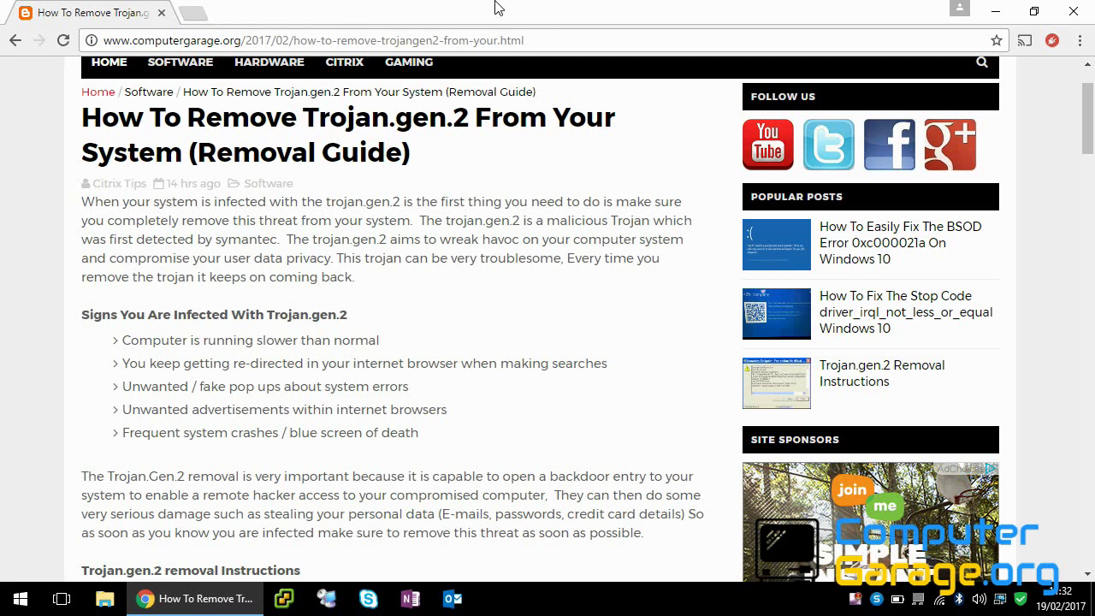
# Scroll the guide down to the Safe Mode with Networking reboot instructions and Advanced Options screenshot
pyautogui.scroll(-2, 650, 207)
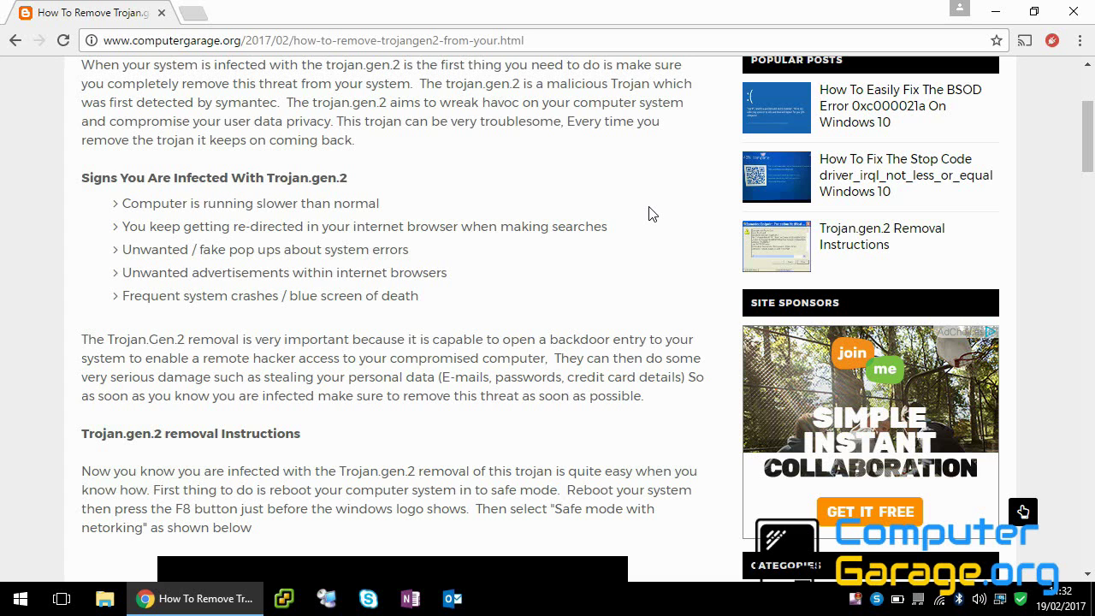
pyautogui.scroll(-4, 648, 214)
pyautogui.scroll(-1, 648, 214)
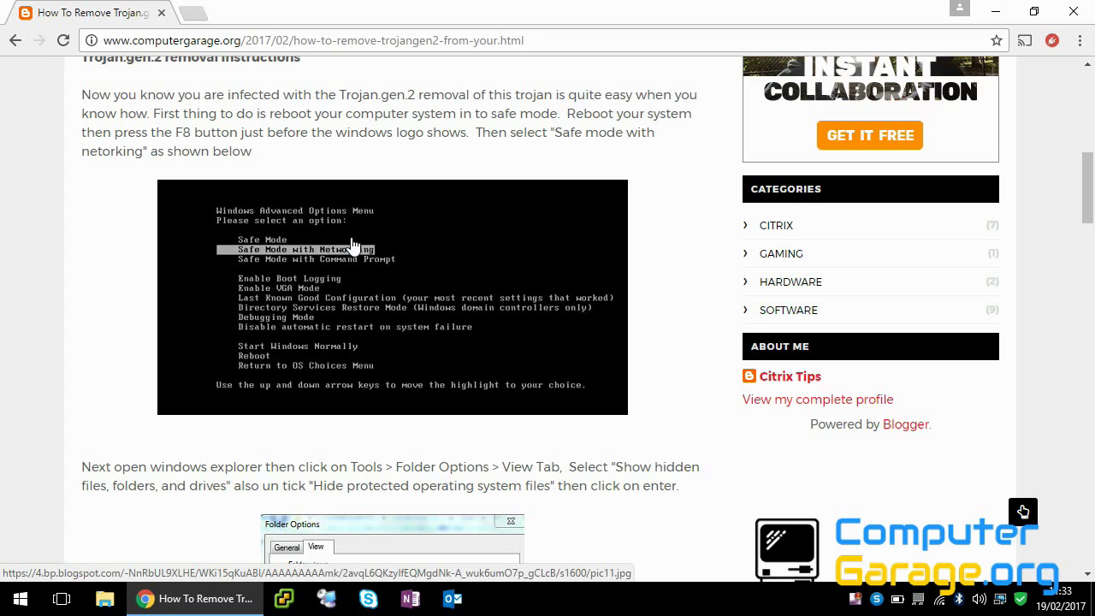
# Scroll past the Folder Options screenshot to the folder list: %Temp%, AppData, Templates, Local
pyautogui.scroll(-3, 351, 244)
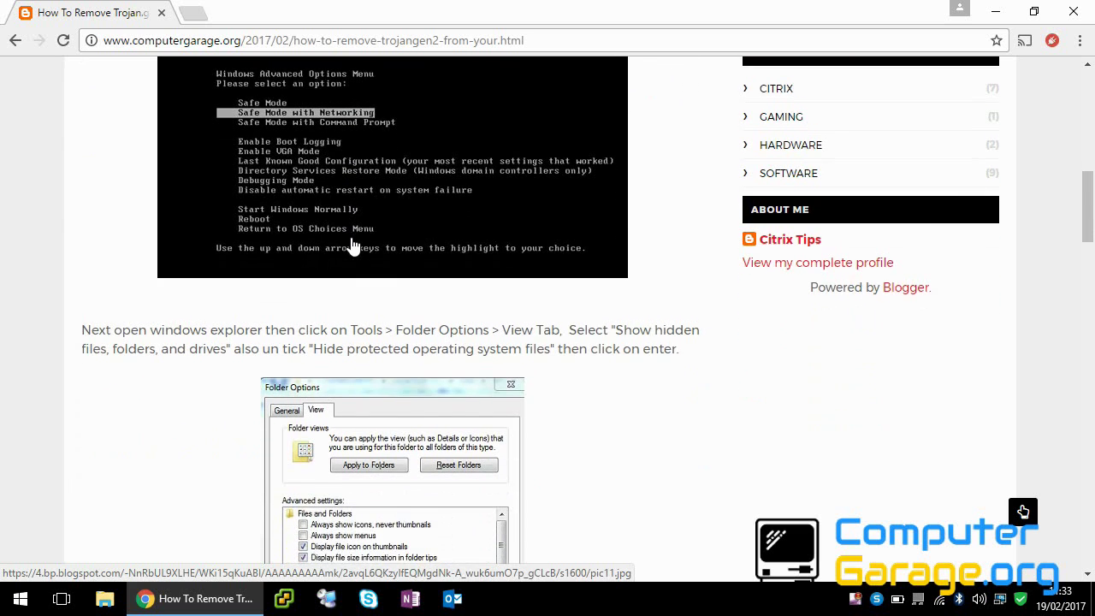
pyautogui.scroll(-3, 350, 244)
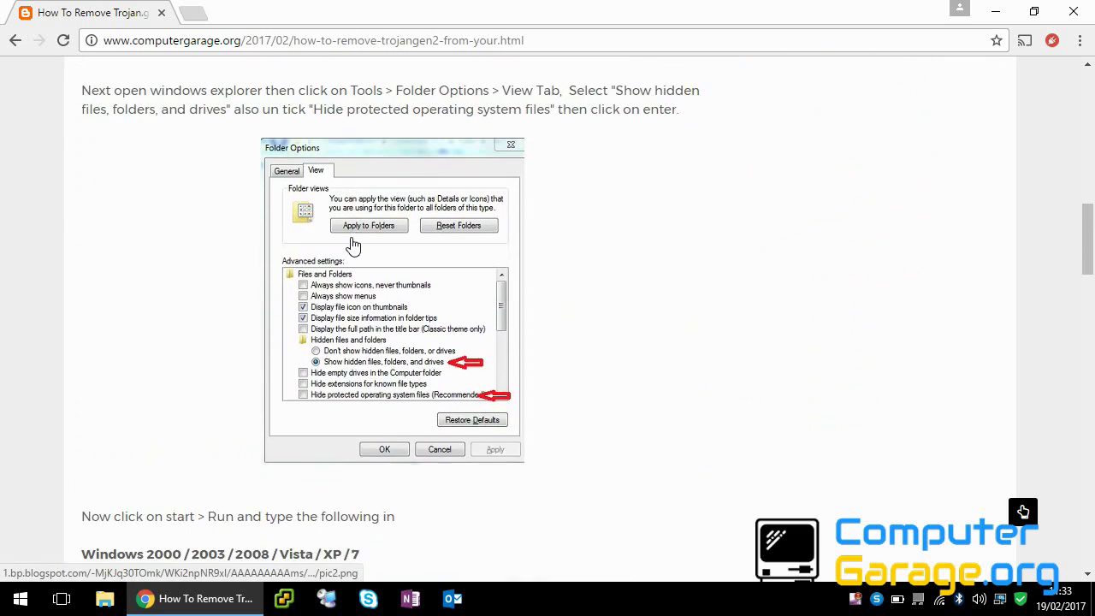
pyautogui.scroll(3, 350, 243)
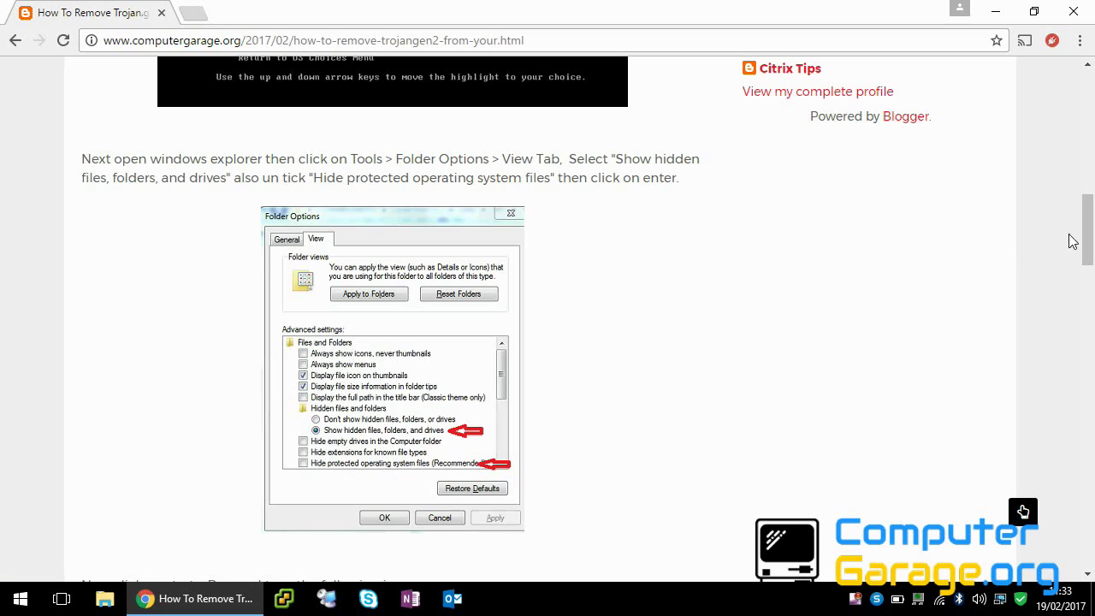
pyautogui.moveTo(1087, 233); pyautogui.dragTo(1091, 306)
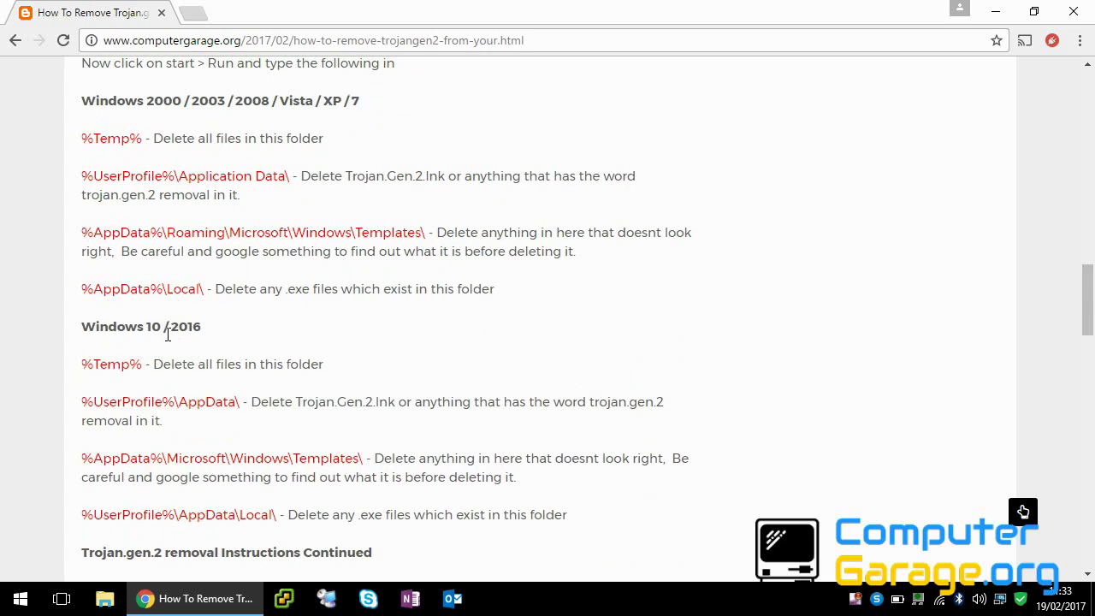
# Copy %Temp% from the guide's Windows 10 / 2016 folder list to the clipboard
pyautogui.moveTo(144, 368); pyautogui.dragTo(83, 368)
pyautogui.rightClick(101, 368)
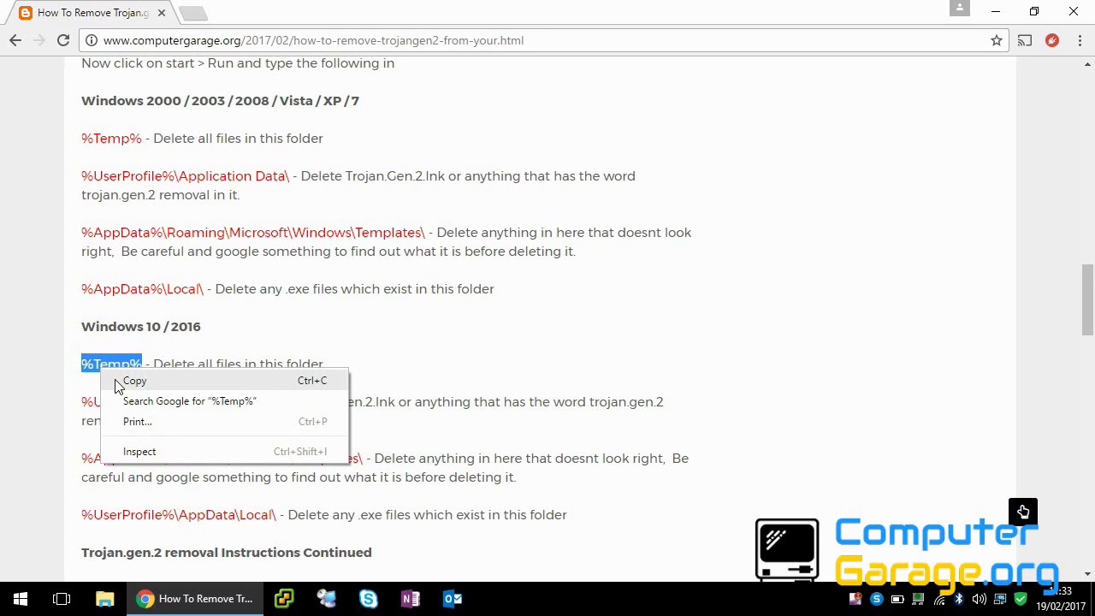
pyautogui.click(117, 381)
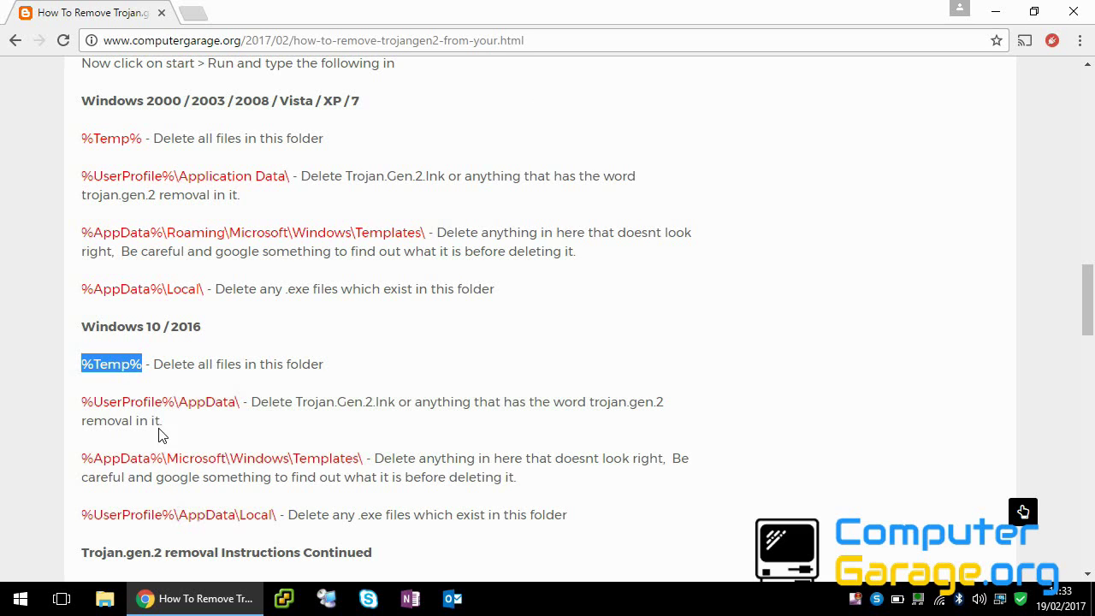
pyautogui.rightClick(112, 368)
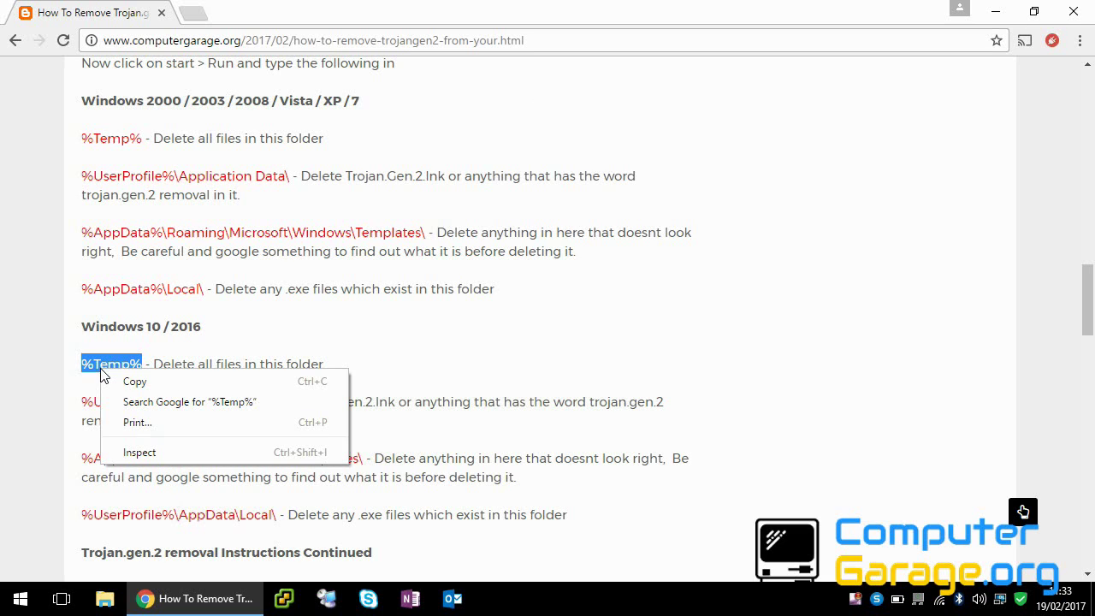
pyautogui.click(124, 382)
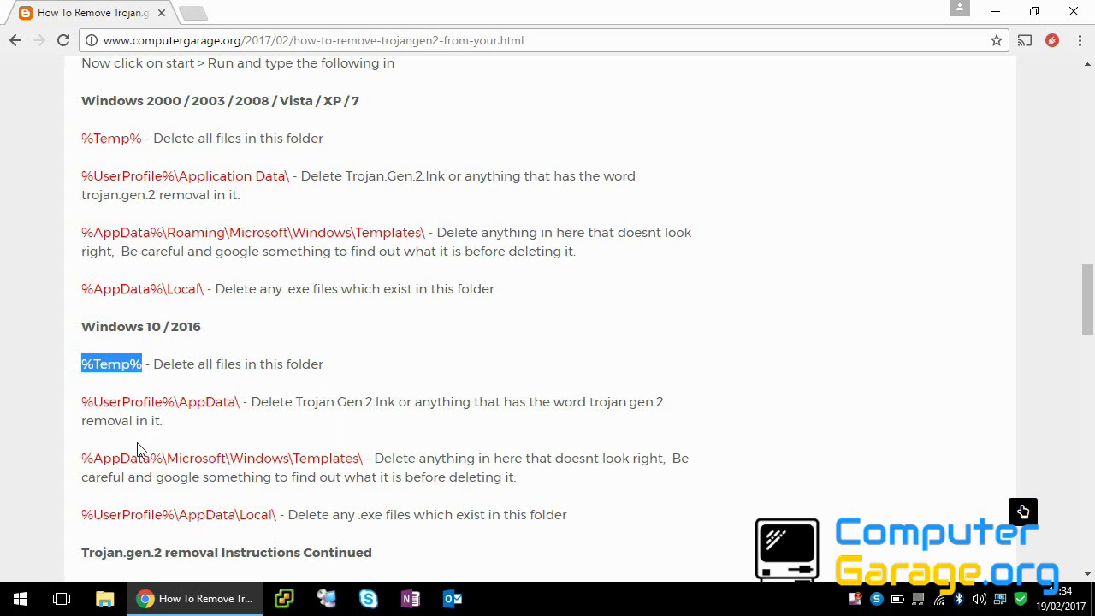
# Open %Temp% via Run, browse its 1,187 items, close it, then select %UserProfile%\AppData\ in the guide
pyautogui.press('super+r')
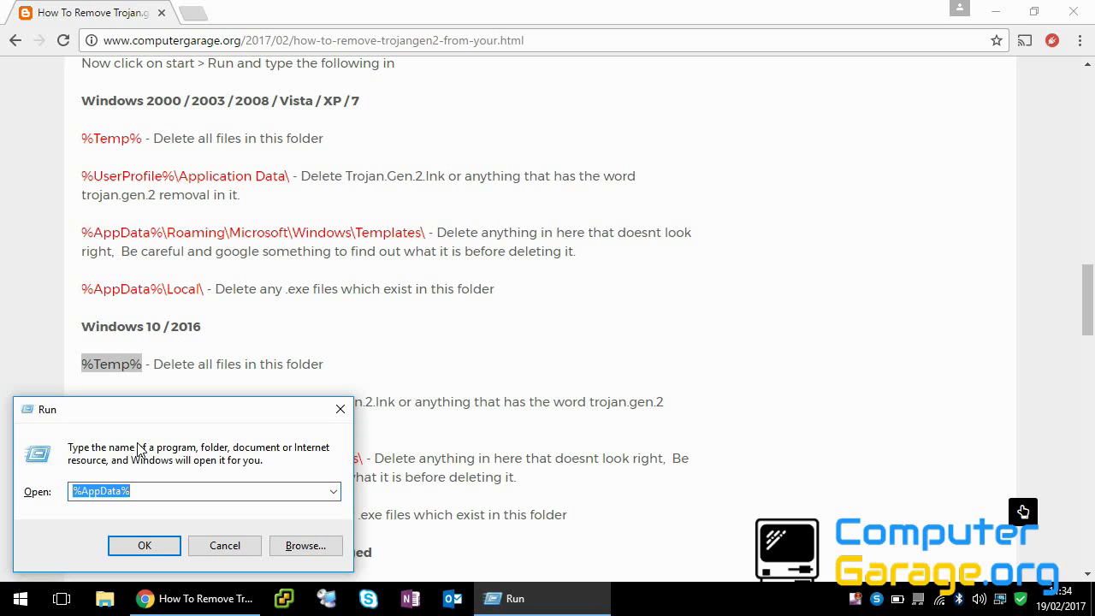
pyautogui.hotkey('ctrl', 'v')
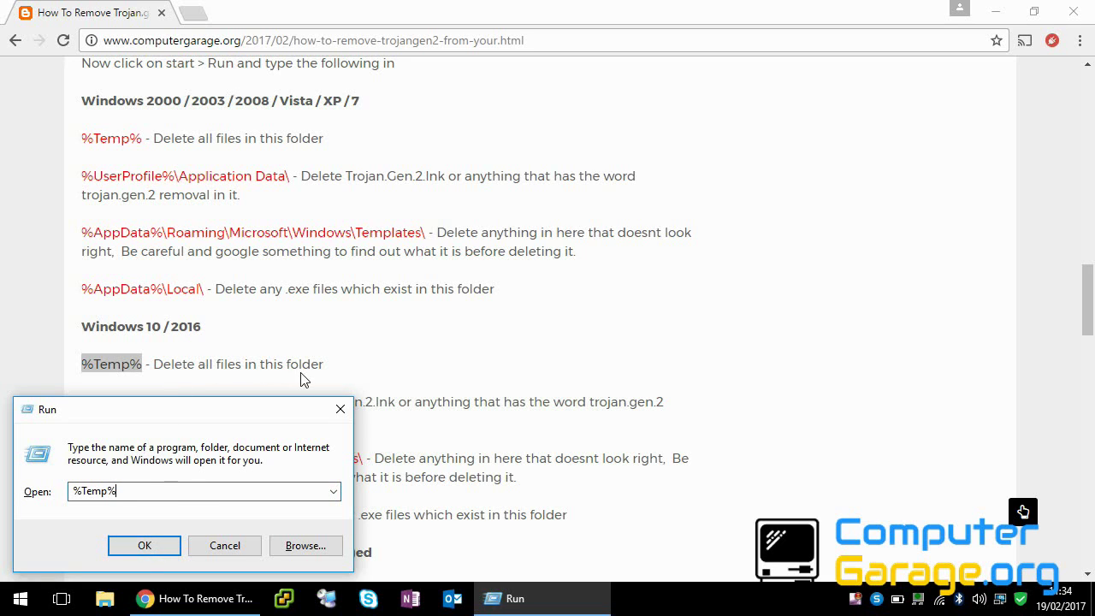
pyautogui.click(135, 546)
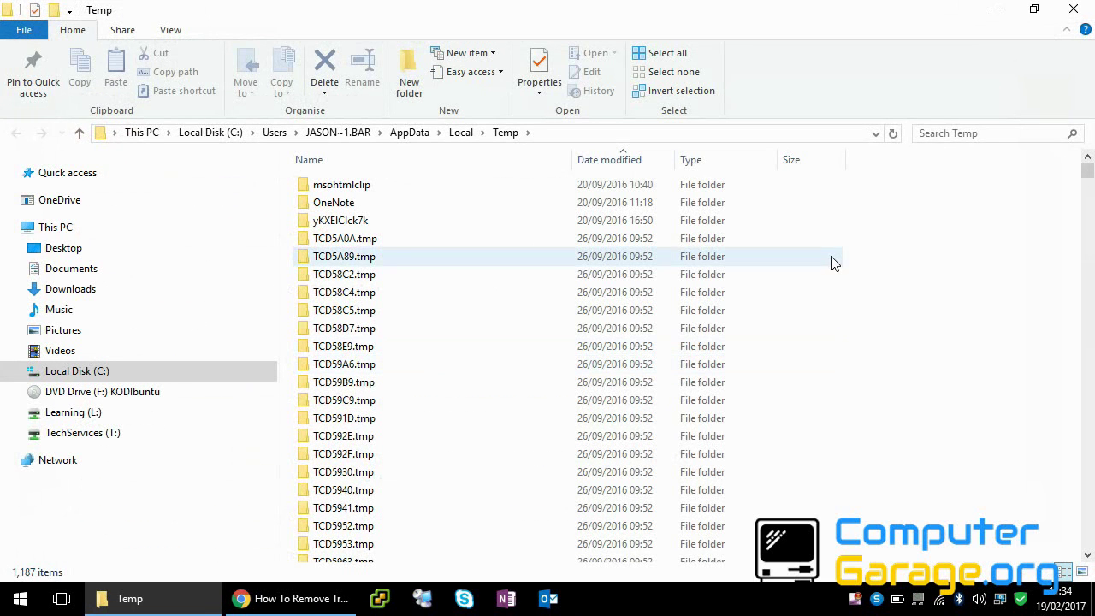
pyautogui.moveTo(1087, 178); pyautogui.dragTo(1091, 571)
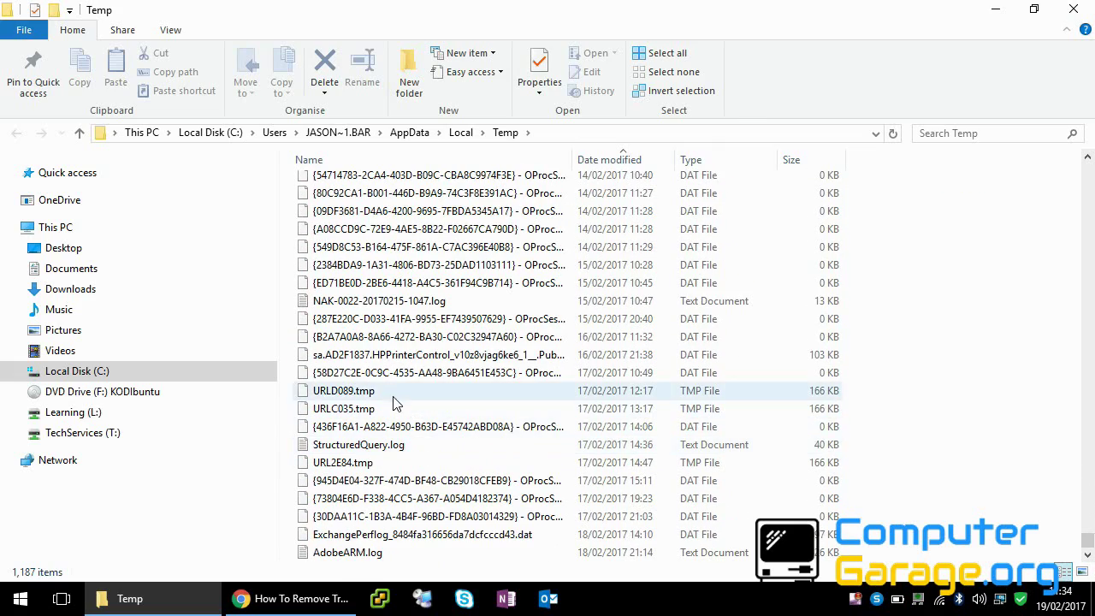
pyautogui.moveTo(1088, 543); pyautogui.dragTo(1087, 310)
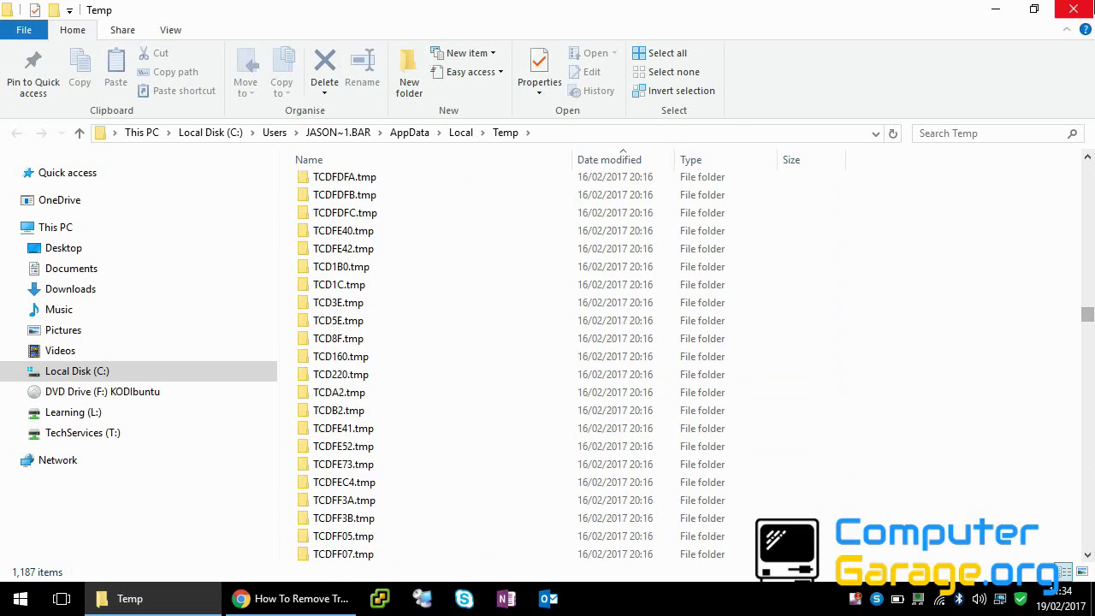
pyautogui.click(1073, 9)
pyautogui.moveTo(238, 408); pyautogui.dragTo(82, 405)
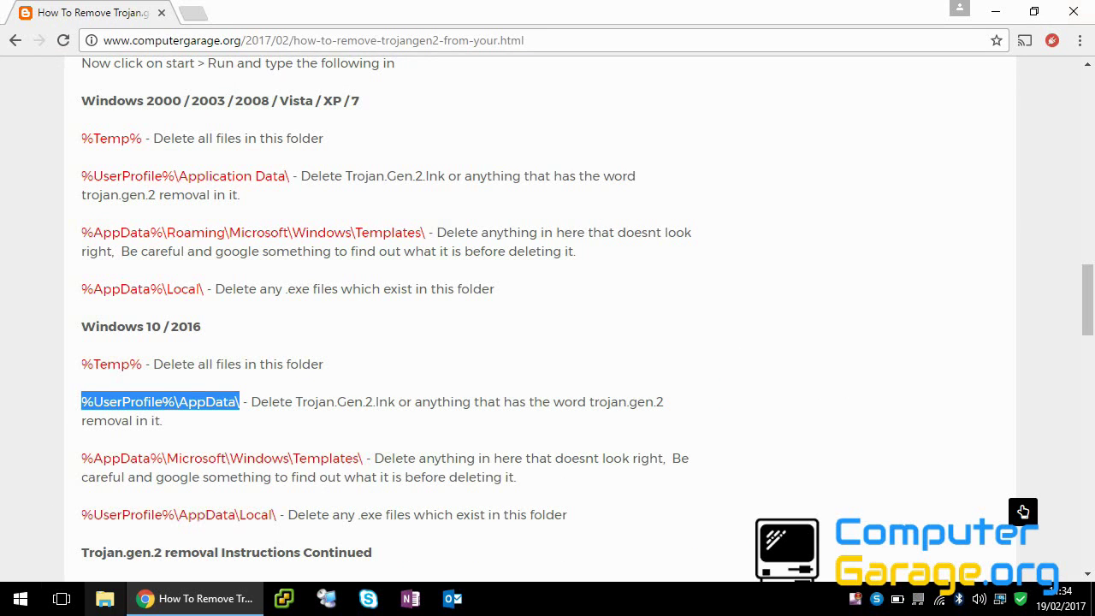
# Open the %UserProfile%\AppData\ folder through the Run prompt
pyautogui.press('super+r')
pyautogui.hotkey('ctrl', 'v')
pyautogui.moveTo(256, 418); pyautogui.dragTo(505, 188)
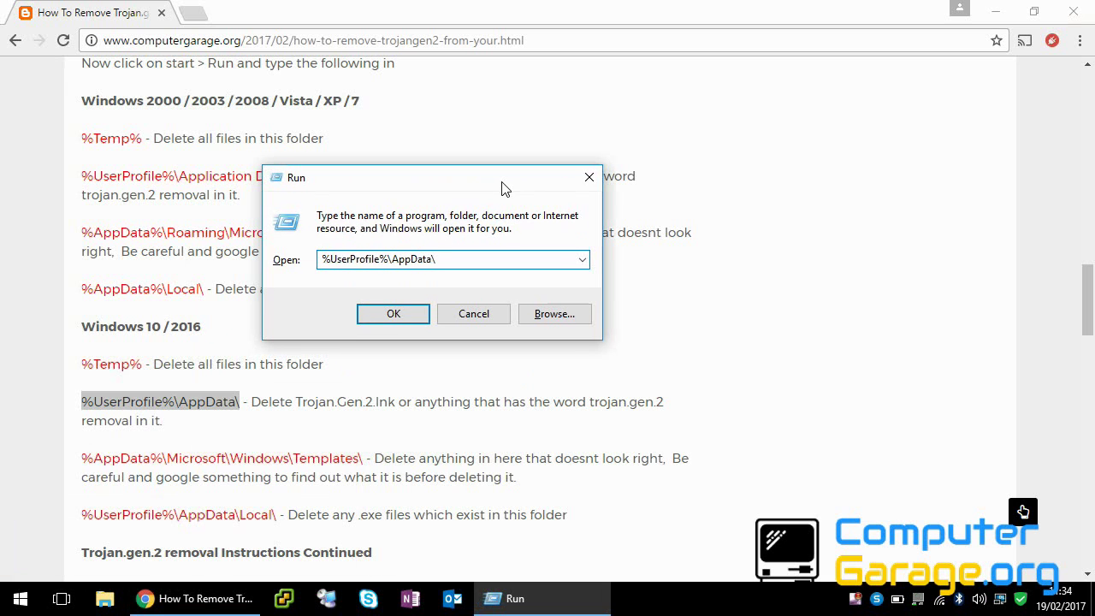
pyautogui.click(395, 316)
pyautogui.click(393, 316)
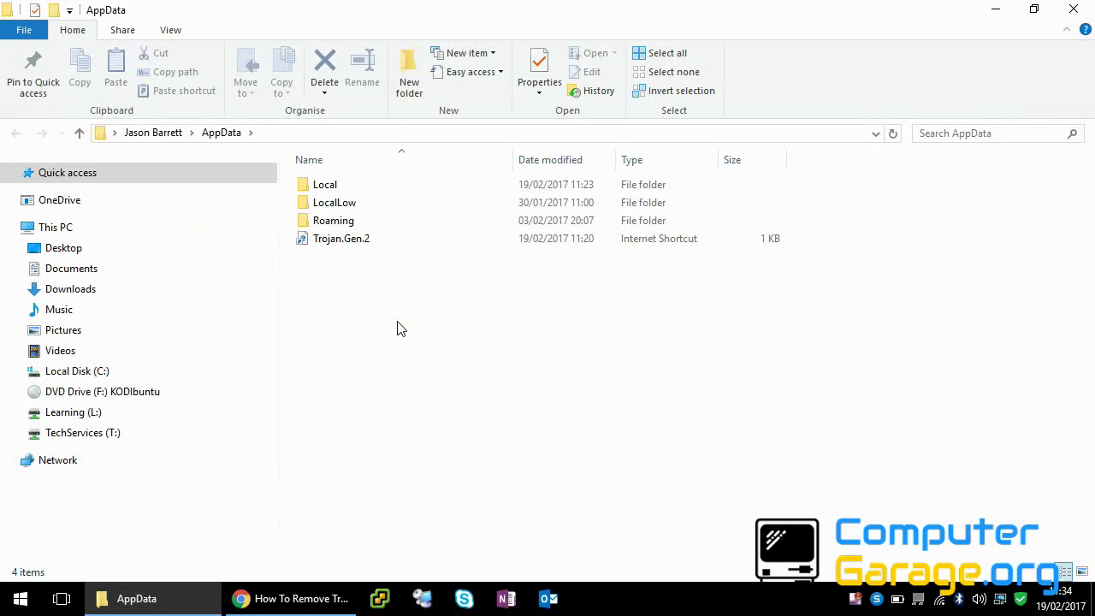
# Delete the Trojan.Gen.2 shortcut, leaving Local, LocalLow and Roaming in AppData
pyautogui.click(365, 244)
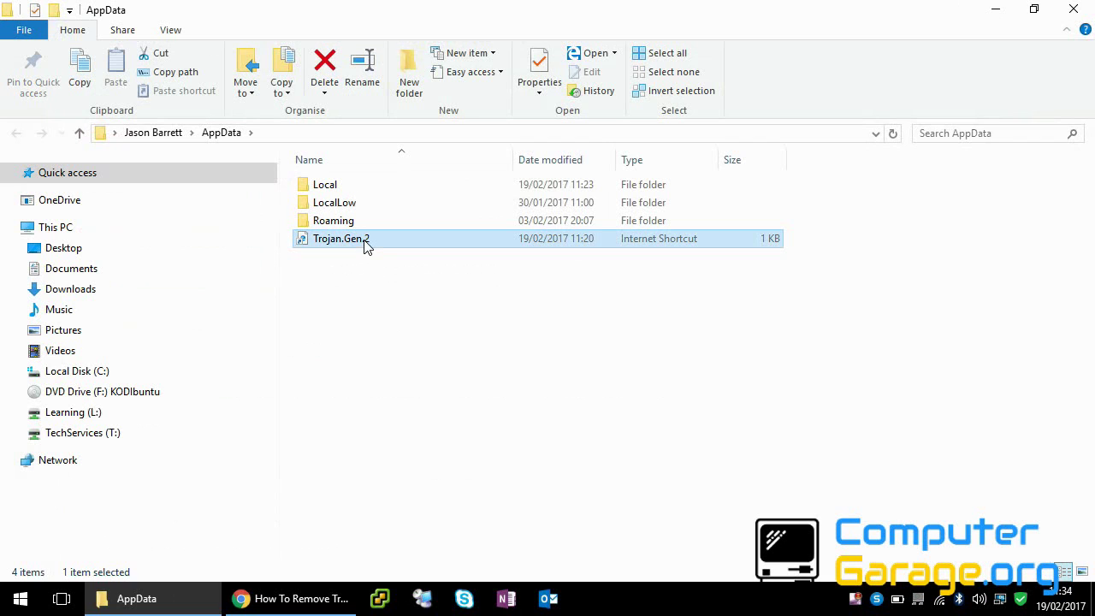
pyautogui.rightClick(366, 244)
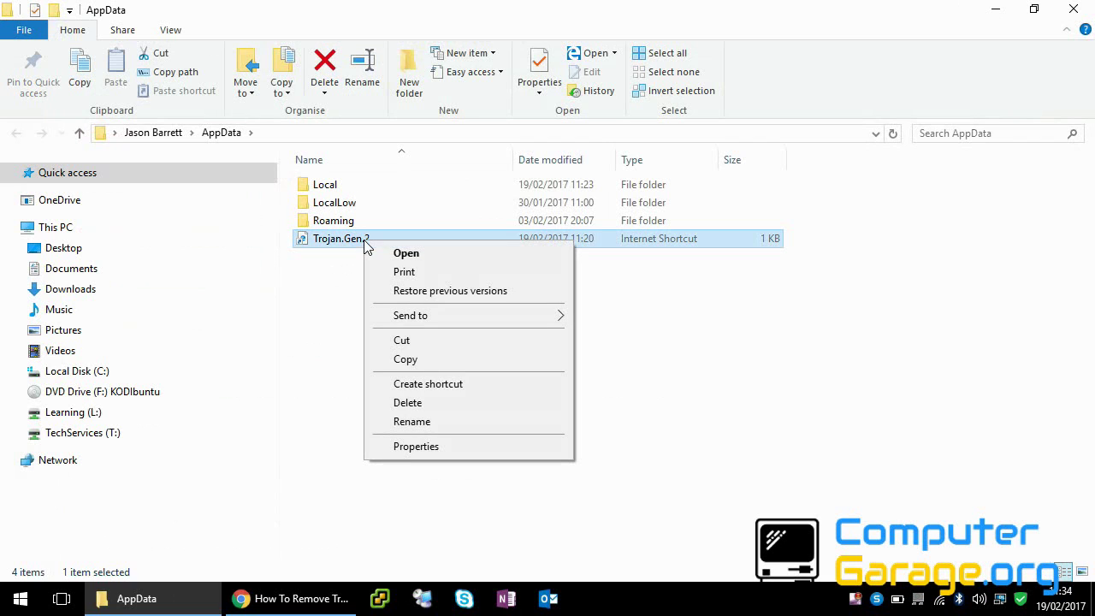
pyautogui.click(408, 403)
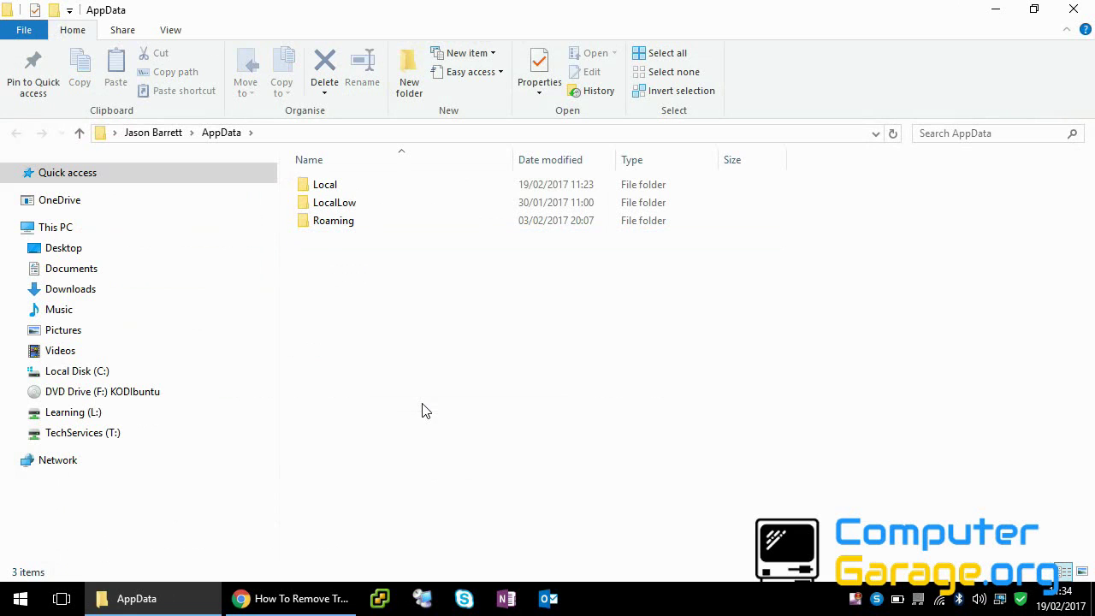
# Minimise AppData and copy the guide's %AppData%\Microsoft\Windows\Templates\ path
pyautogui.click(996, 8)
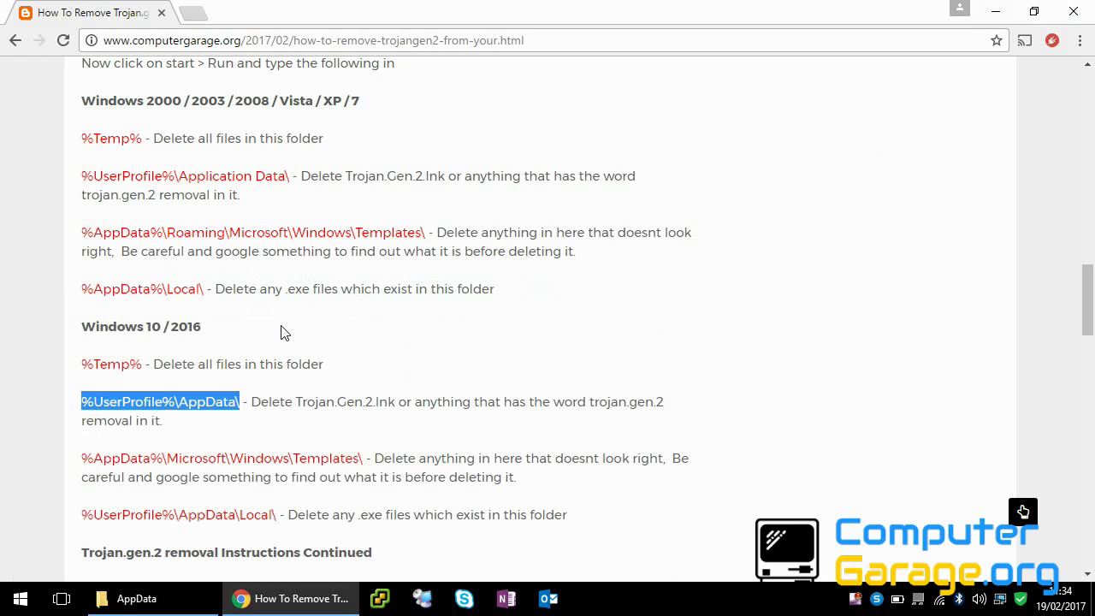
pyautogui.moveTo(364, 459); pyautogui.dragTo(83, 468)
pyautogui.rightClick(83, 467)
pyautogui.click(108, 479)
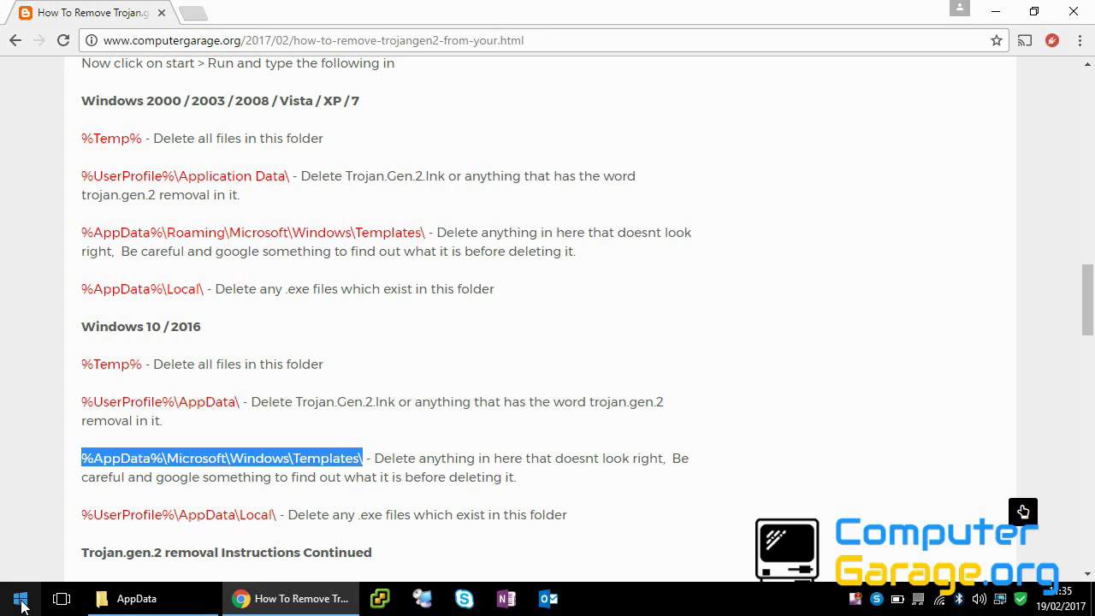
# Open the Templates folder via Run and permanently delete trojan.genv2.exe
pyautogui.press('super+r')
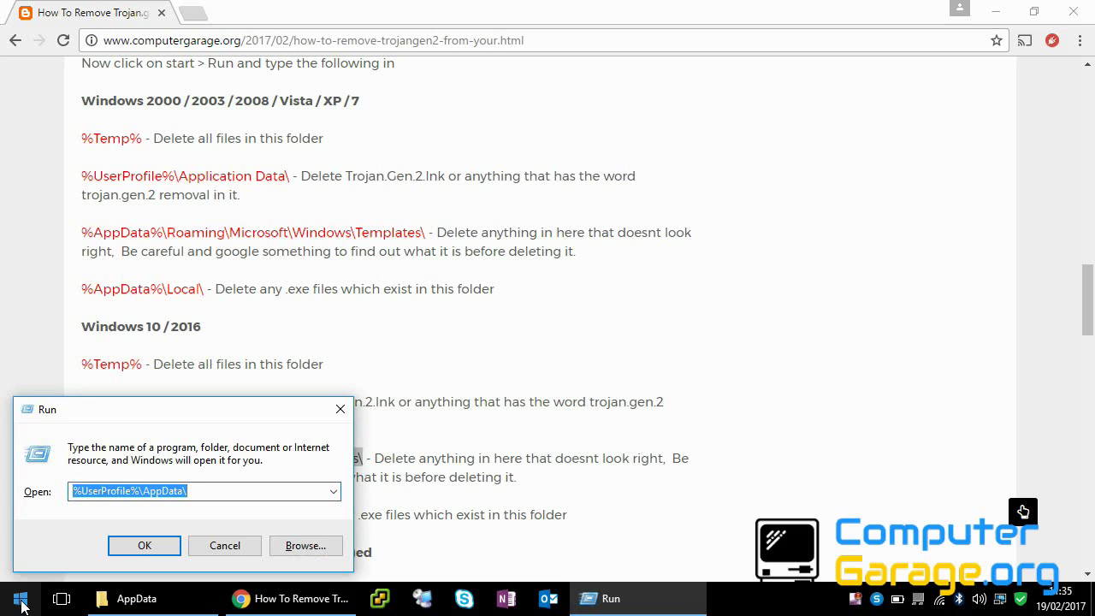
pyautogui.hotkey('ctrl', 'v')
pyautogui.click(163, 552)
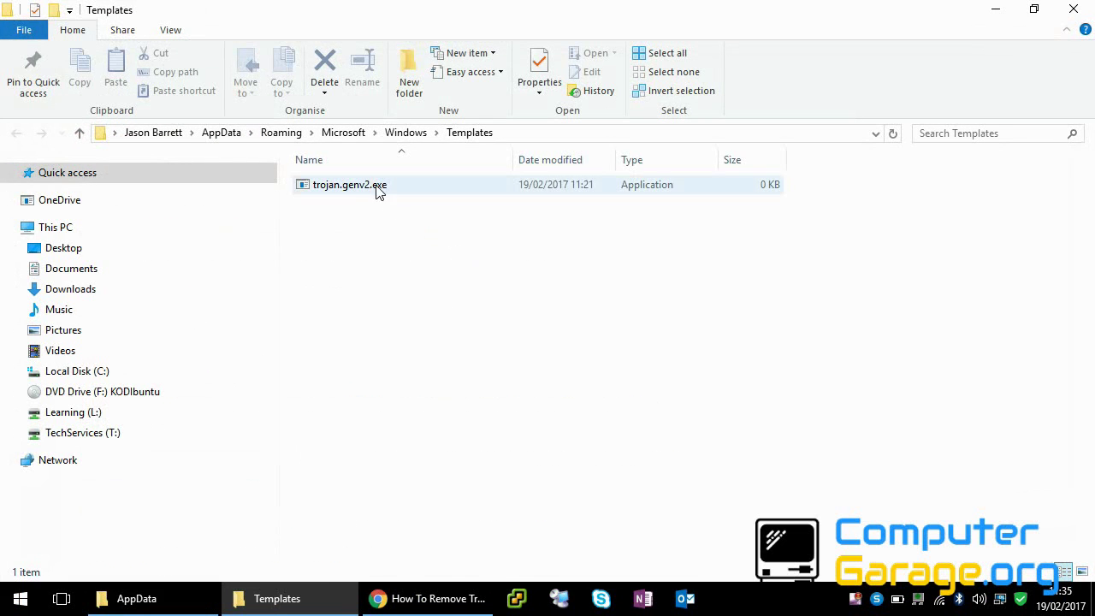
pyautogui.click(373, 188)
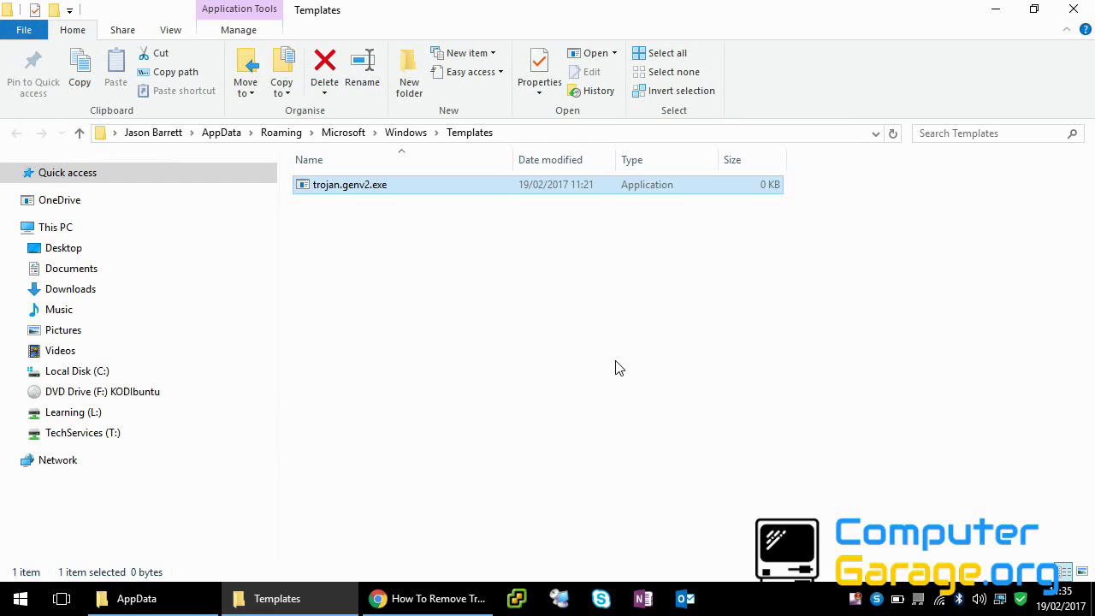
pyautogui.hotkey('shift', 'Delete')
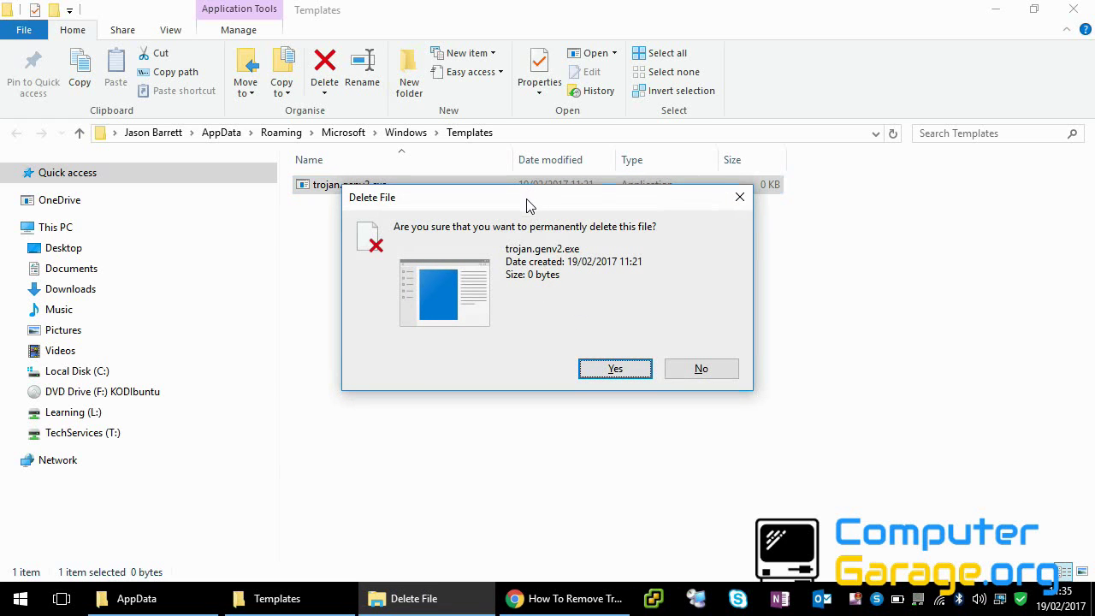
pyautogui.moveTo(527, 202); pyautogui.dragTo(519, 226)
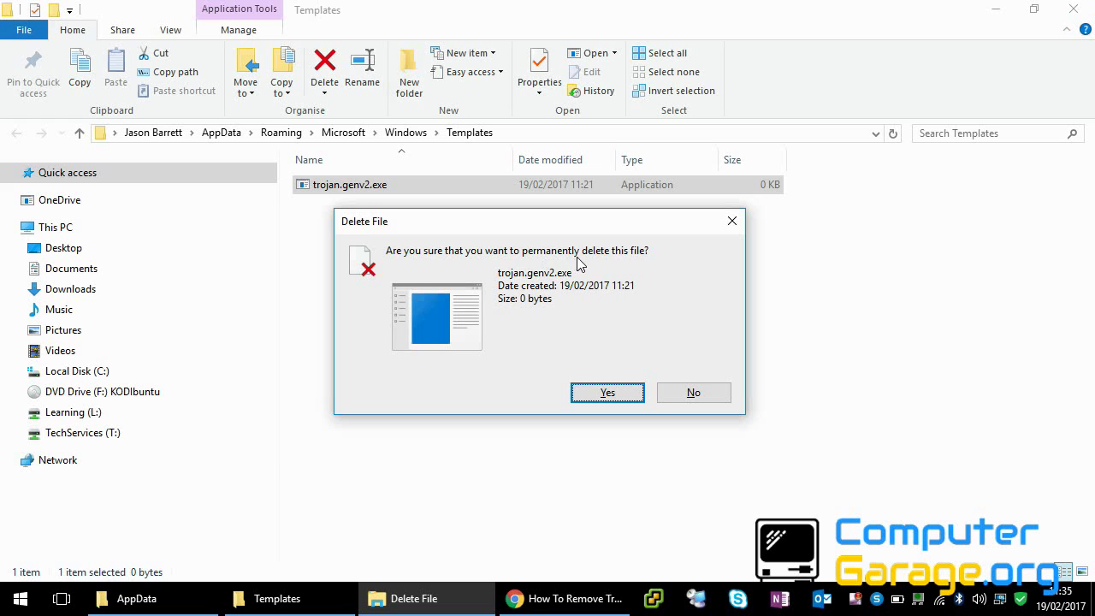
pyautogui.click(606, 392)
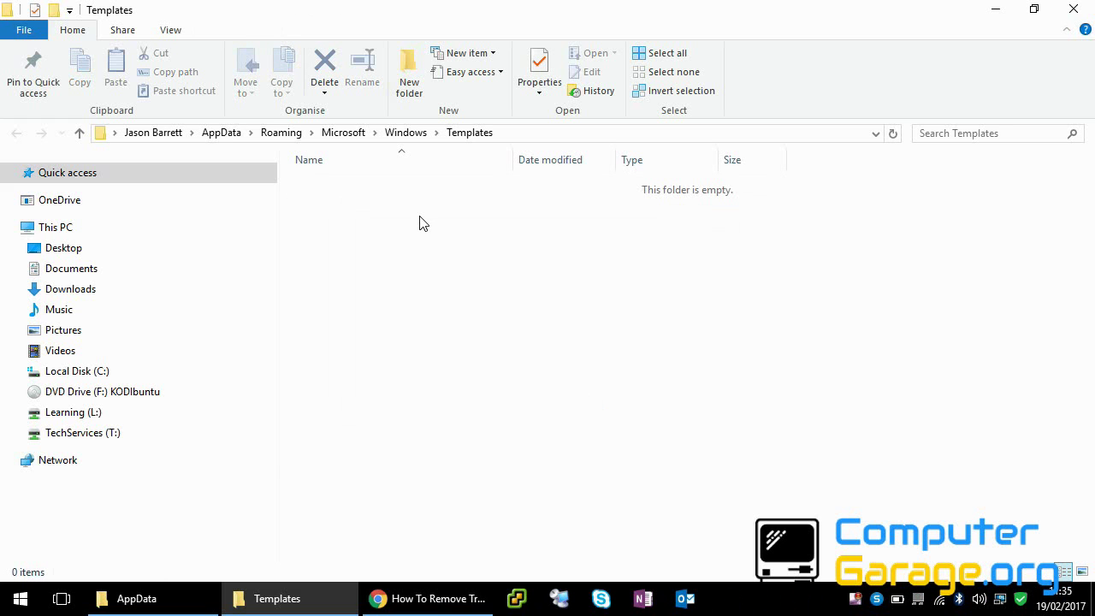
# Close the Templates window and copy the guide's %UserProfile%\AppData\Local\ path
pyautogui.click(1072, 8)
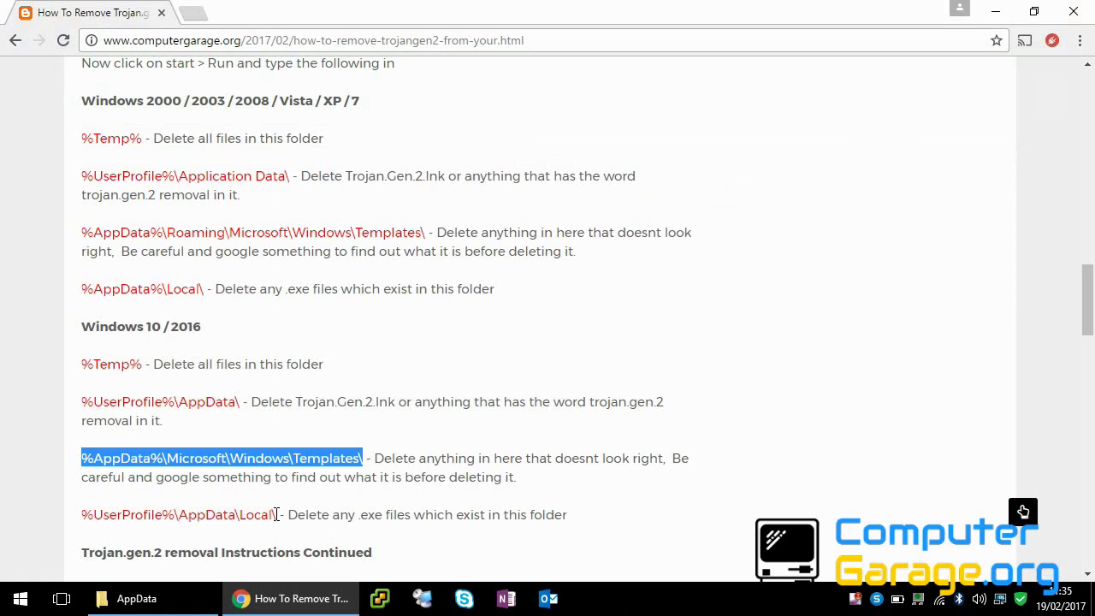
pyautogui.moveTo(276, 514); pyautogui.dragTo(82, 514)
pyautogui.rightClick(102, 514)
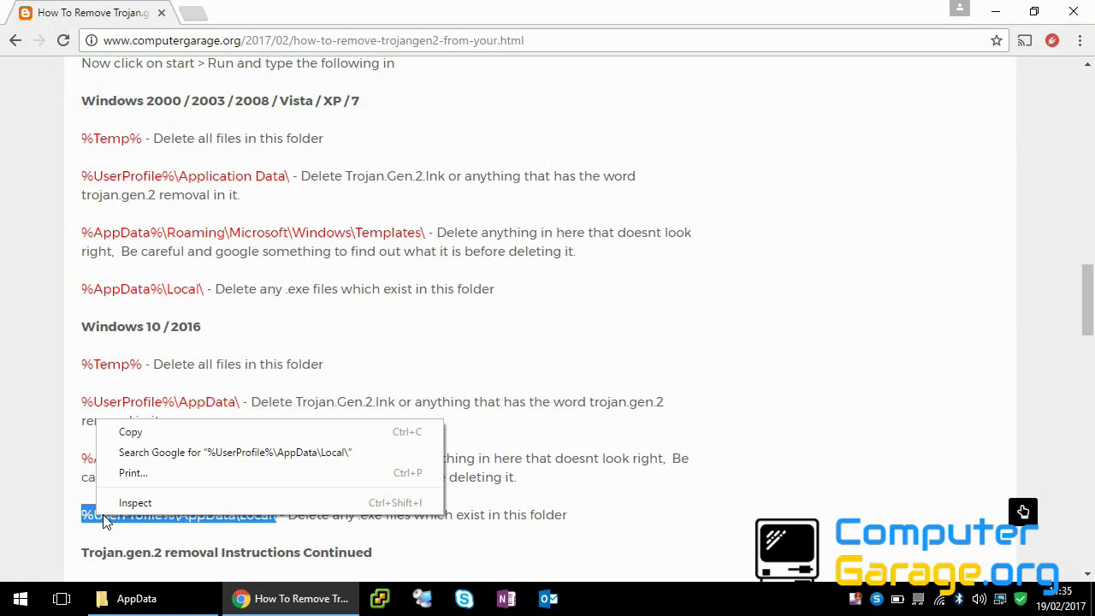
pyautogui.click(174, 439)
# Open the AppData\Local folder (49 items) through the Run prompt
pyautogui.click(26, 602)
pyautogui.click(27, 604)
pyautogui.press('super+r')
pyautogui.hotkey('ctrl', 'v')
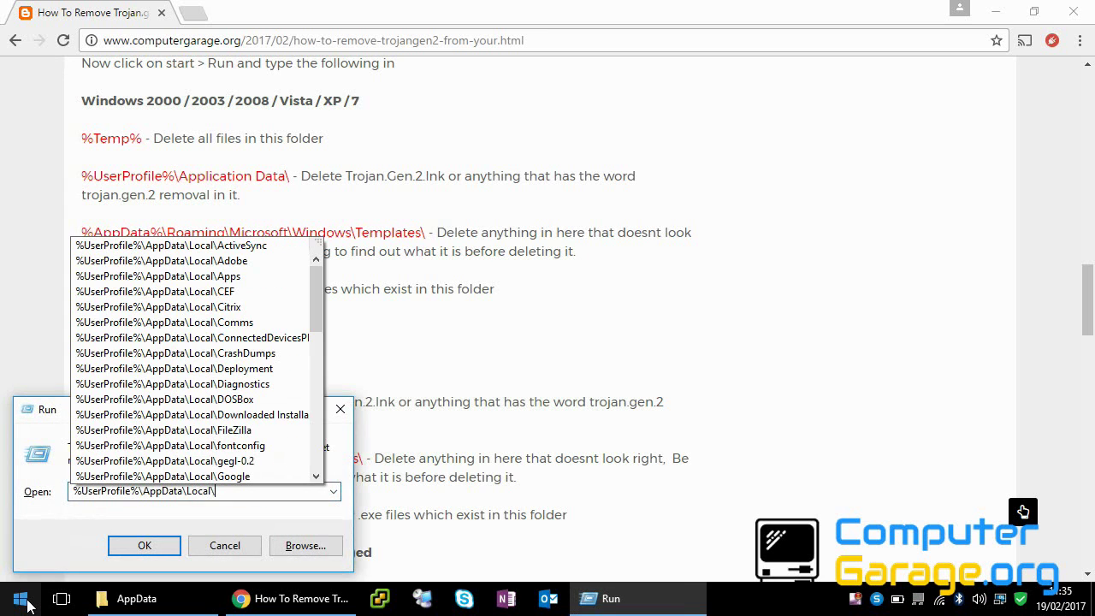
pyautogui.press('Return')
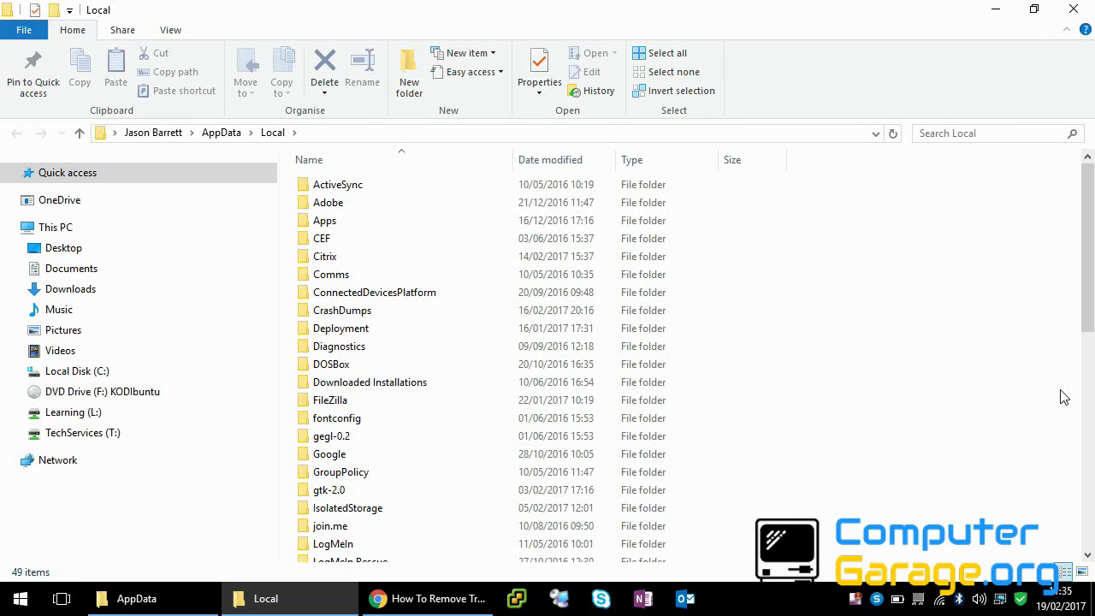
pyautogui.moveTo(1089, 249); pyautogui.dragTo(1091, 390)
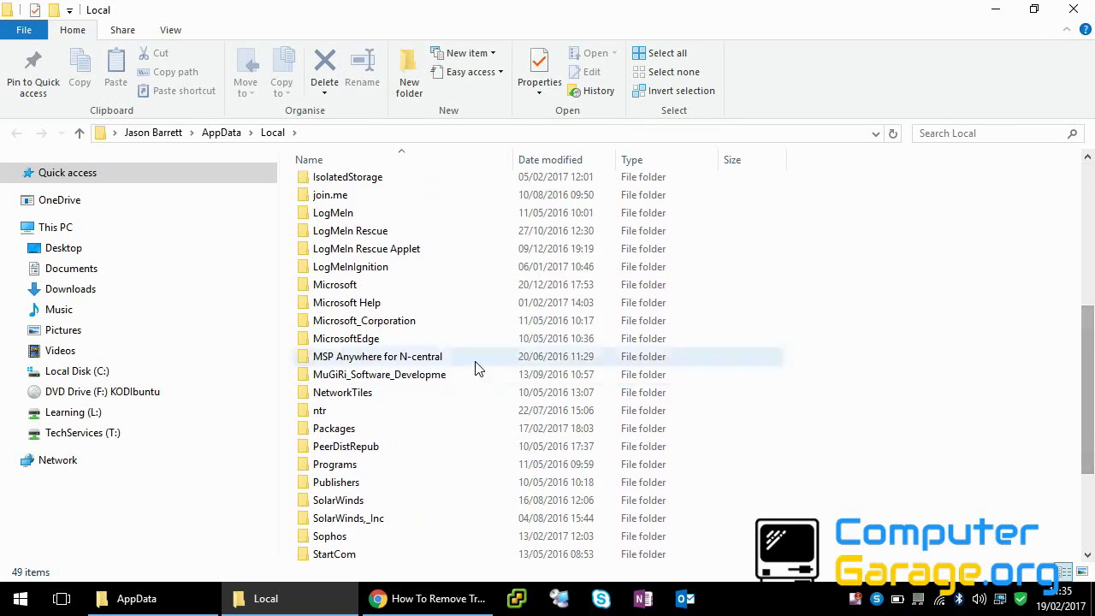
pyautogui.click(433, 362)
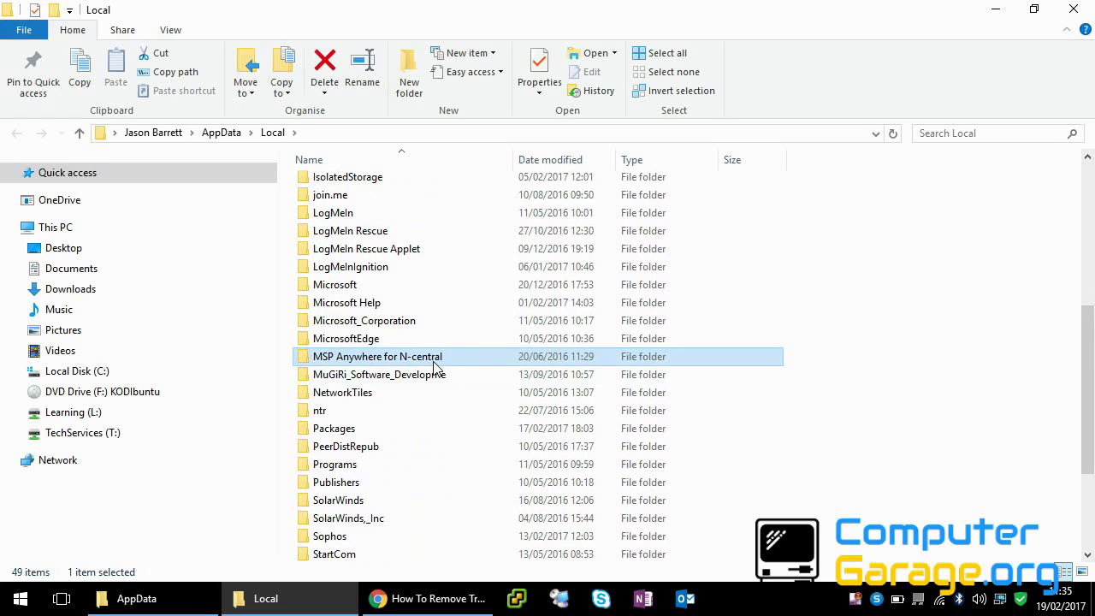
pyautogui.click(434, 363)
pyautogui.rightClick(434, 359)
pyautogui.click(523, 185)
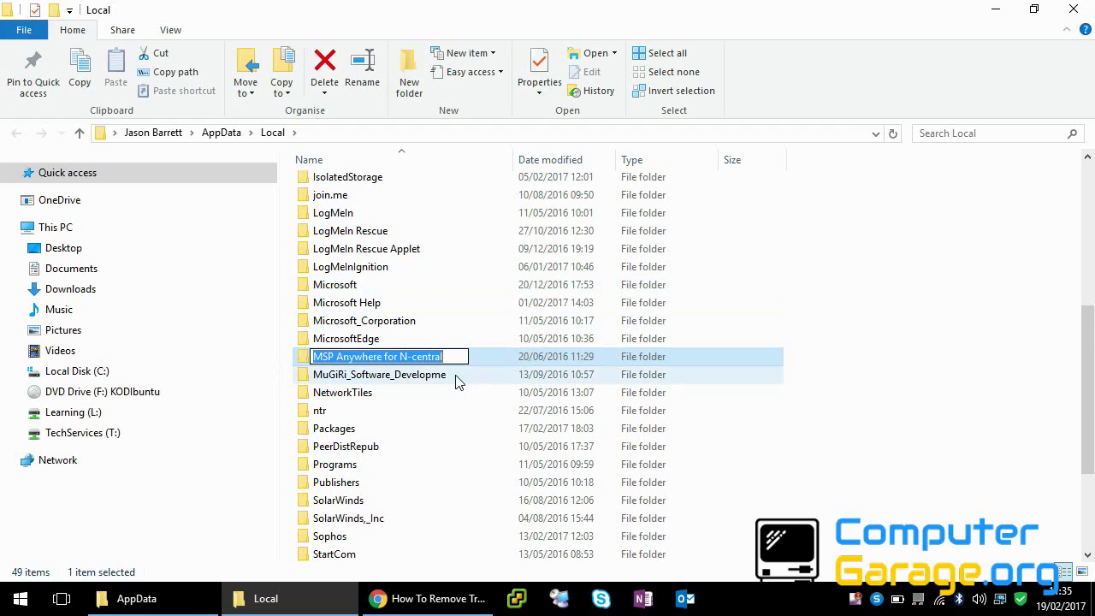
pyautogui.click(456, 382)
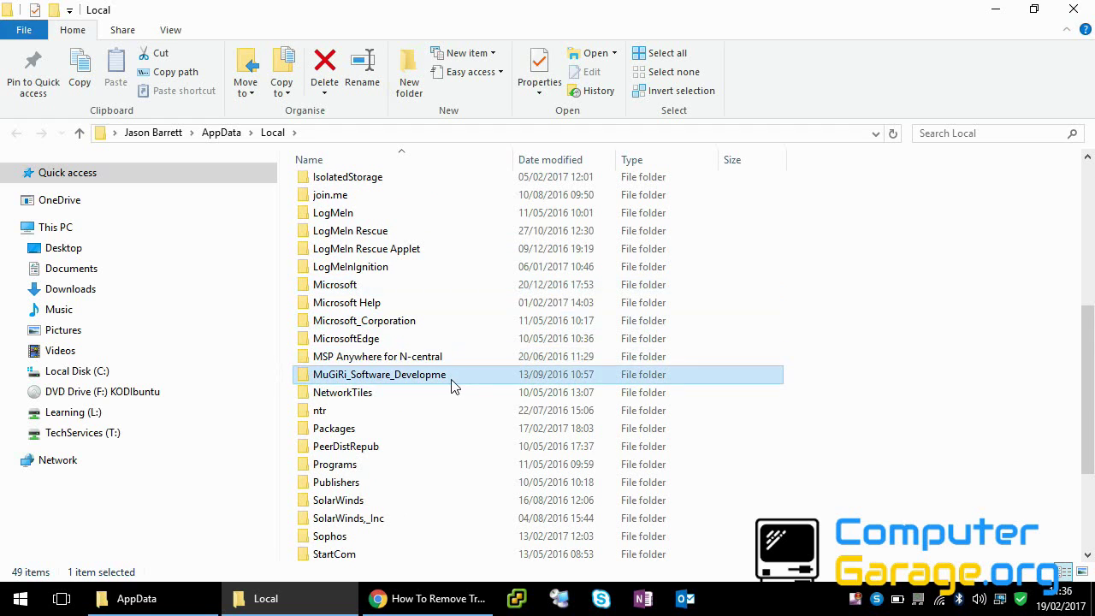
pyautogui.doubleClick(357, 376)
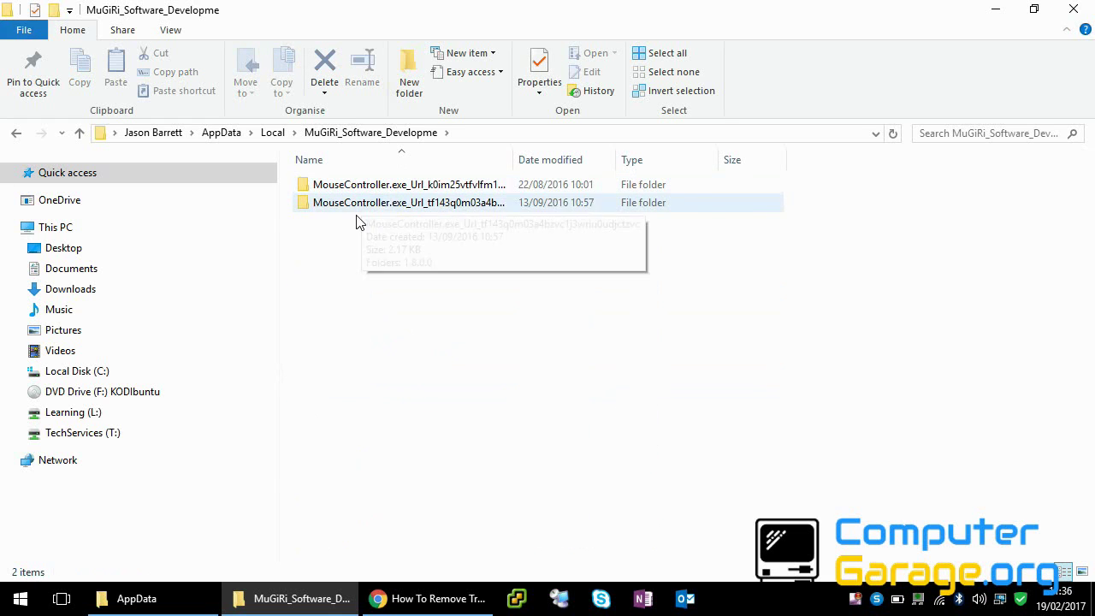
pyautogui.click(15, 136)
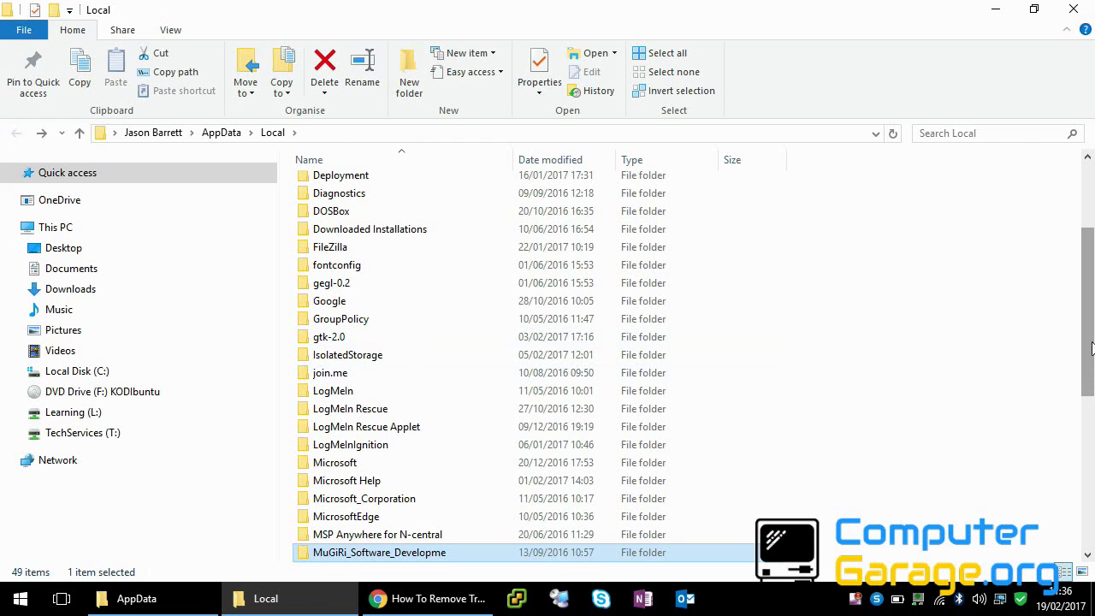
# Permanently delete trojan.genv2.exe from AppData\Local and close the Local window
pyautogui.moveTo(1092, 346); pyautogui.dragTo(1092, 504)
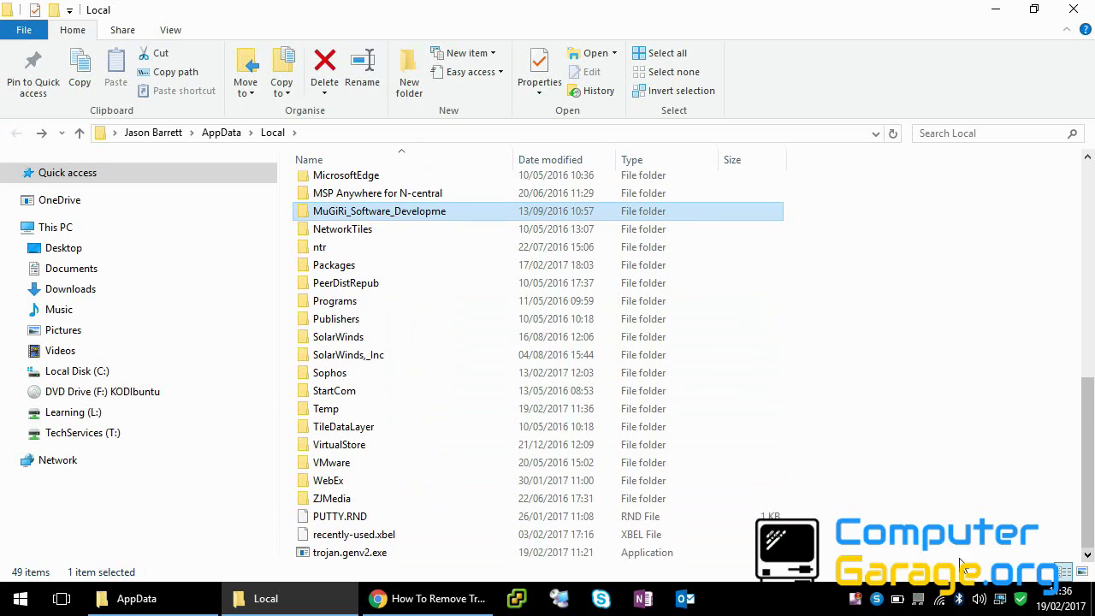
pyautogui.click(335, 556)
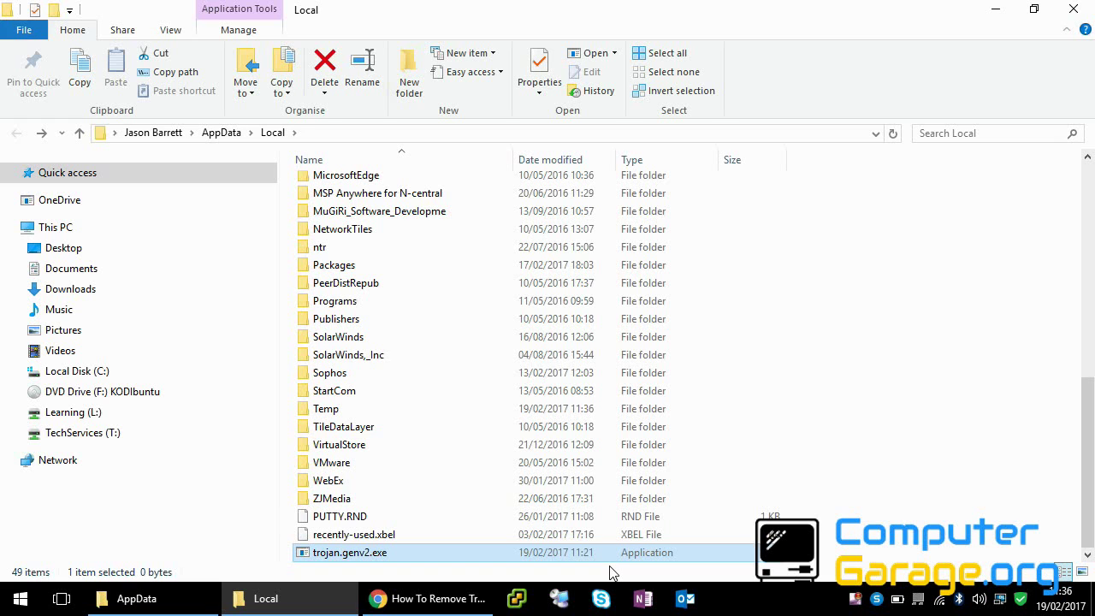
pyautogui.hotkey('shift', 'Delete')
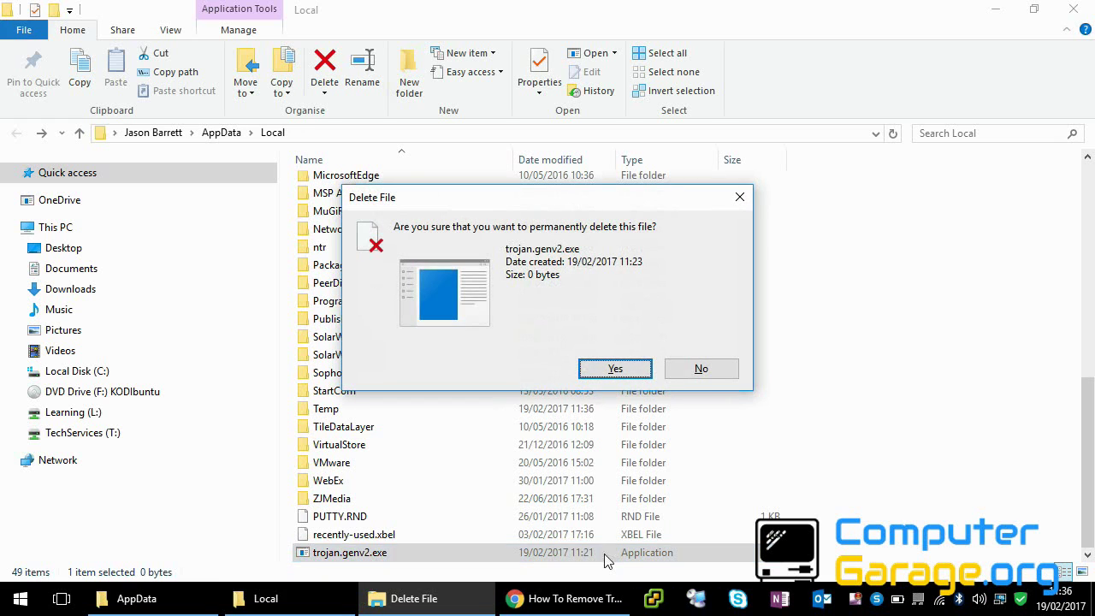
pyautogui.click(622, 370)
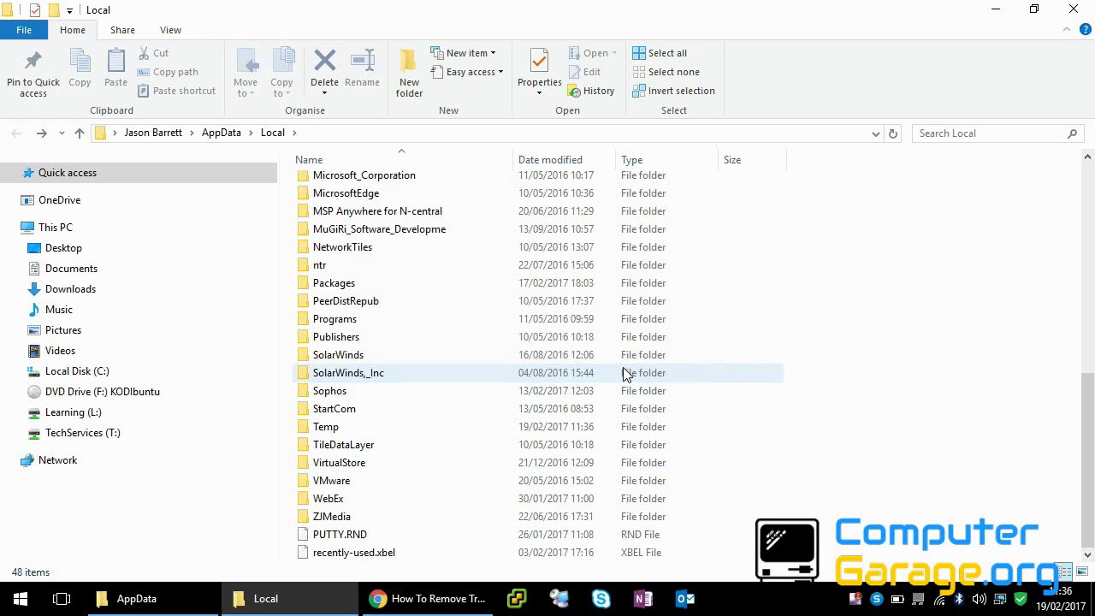
pyautogui.click(1072, 10)
pyautogui.moveTo(1092, 310)
pyautogui.mouseDown()
pyautogui.moveTo(1092, 232)
pyautogui.moveTo(1093, 318)
pyautogui.mouseUp()
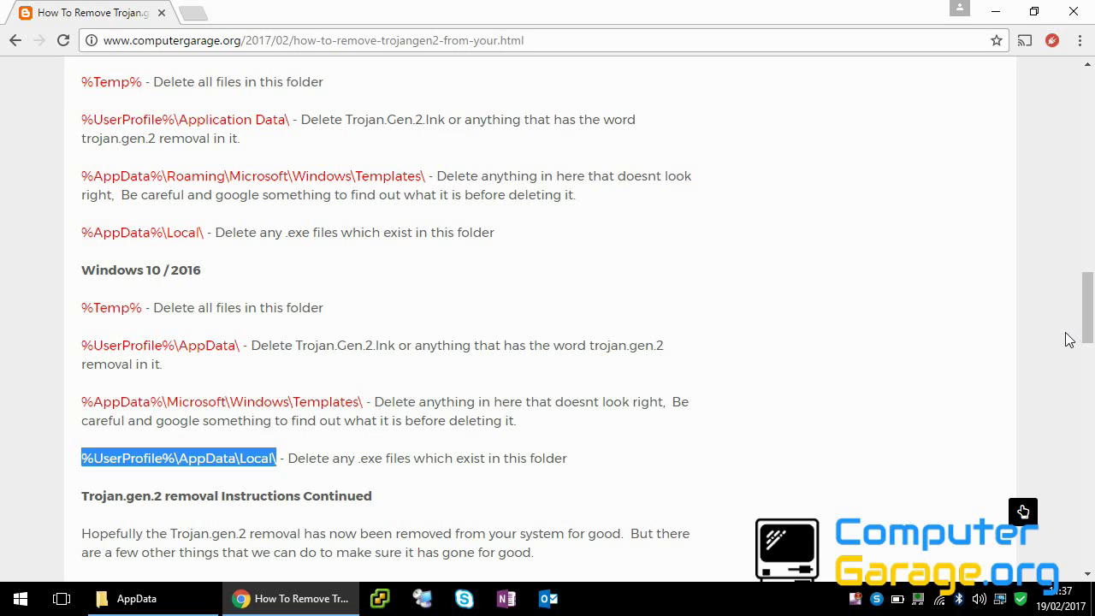
# Open the guide's TDSSKiller link in a new tab, view the Download.com page, then return to the guide
pyautogui.moveTo(1088, 307); pyautogui.dragTo(1092, 364)
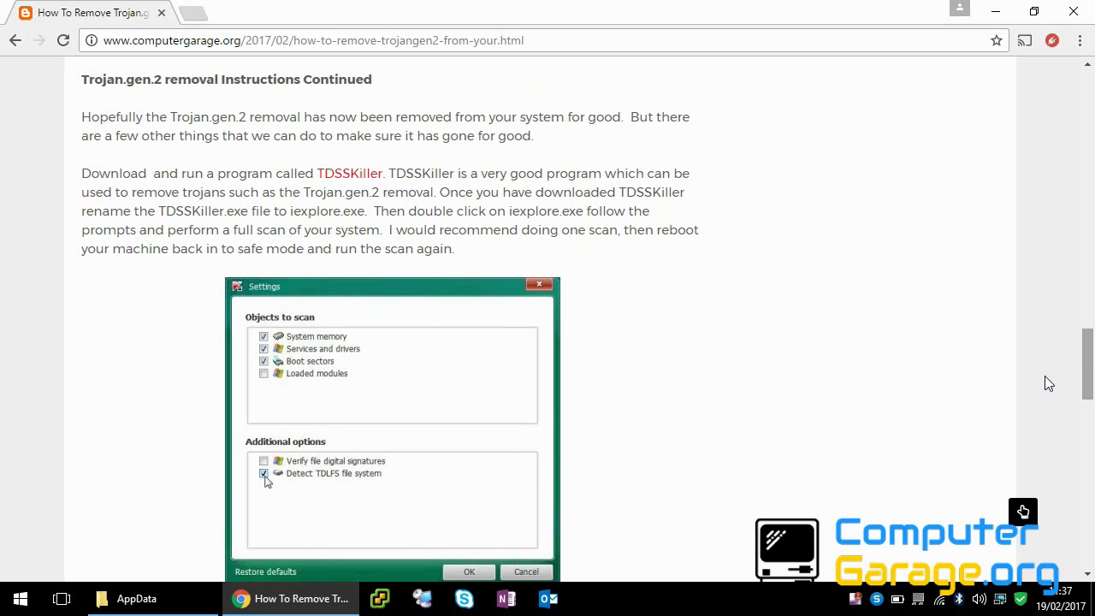
pyautogui.rightClick(352, 181)
pyautogui.click(373, 186)
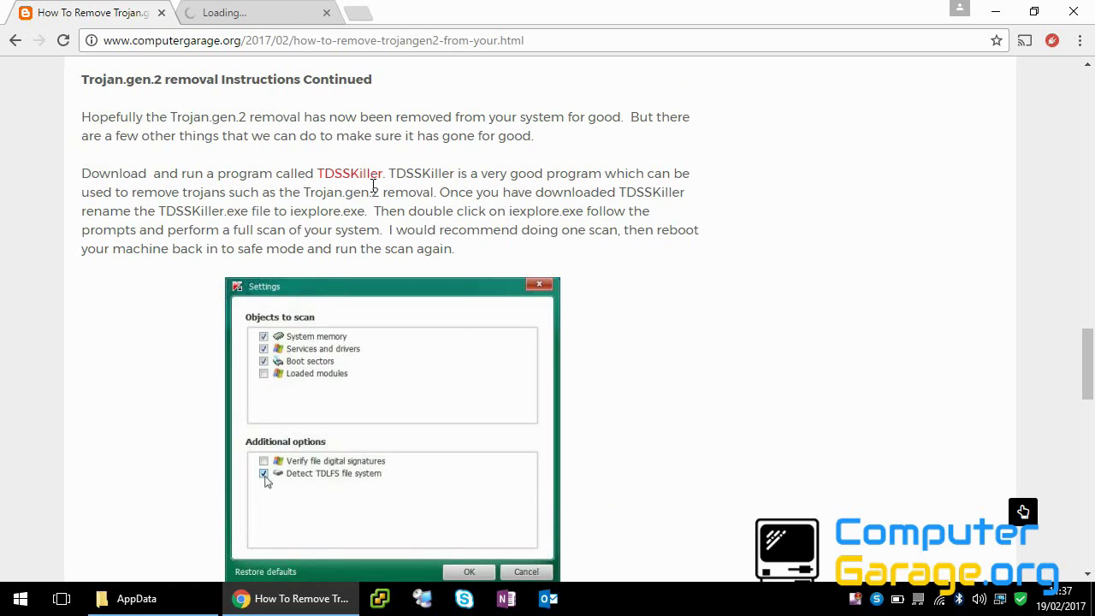
pyautogui.click(251, 11)
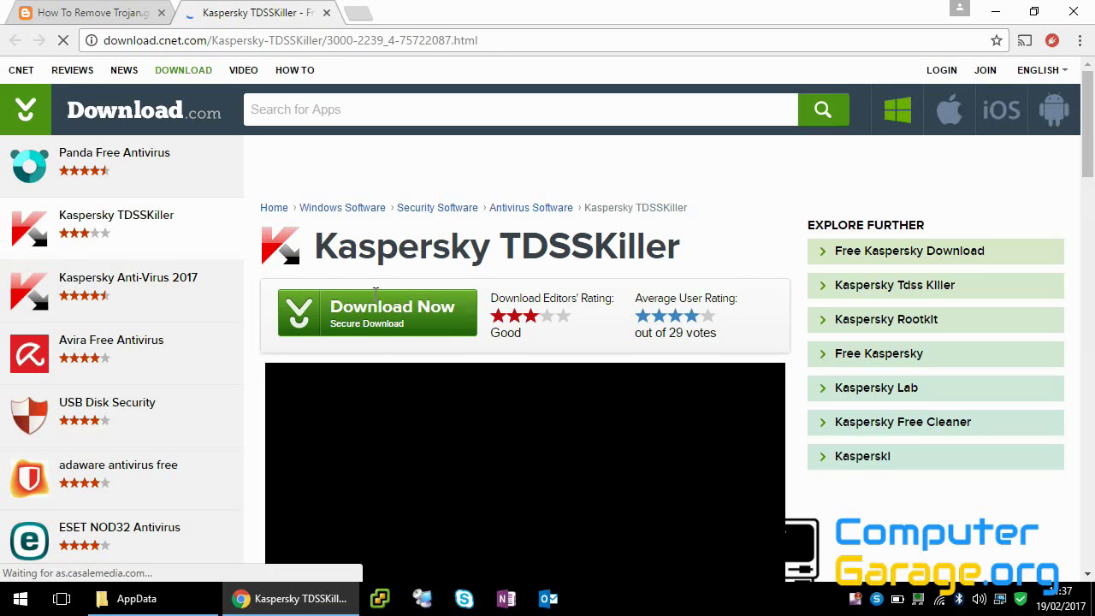
pyautogui.click(98, 12)
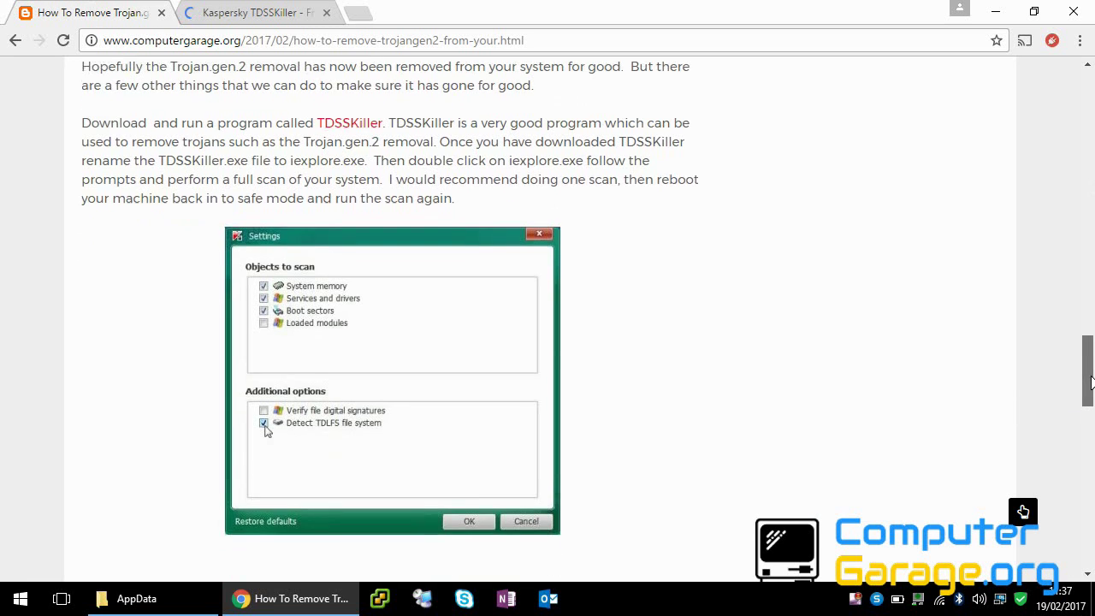
pyautogui.scroll(-1, 1090, 382)
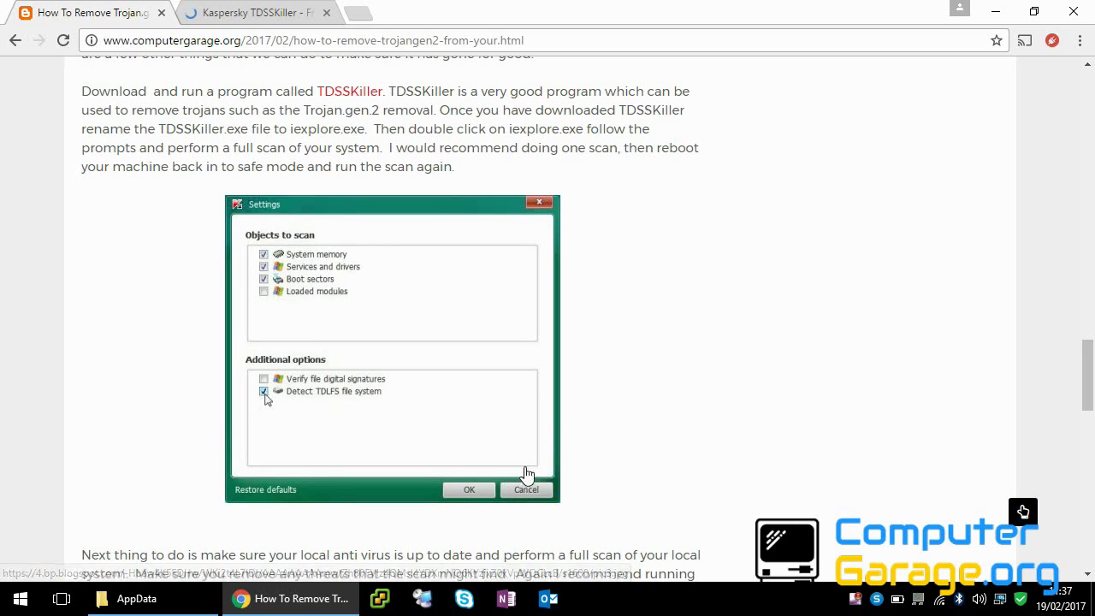
pyautogui.moveTo(1089, 381); pyautogui.dragTo(1091, 408)
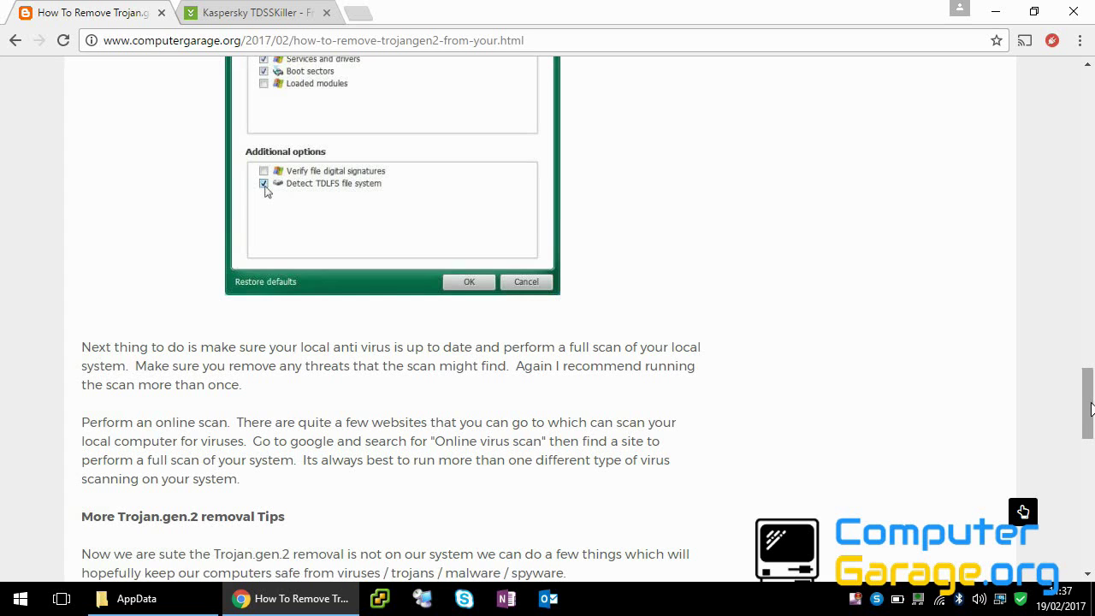
pyautogui.moveTo(1092, 407); pyautogui.dragTo(1092, 389)
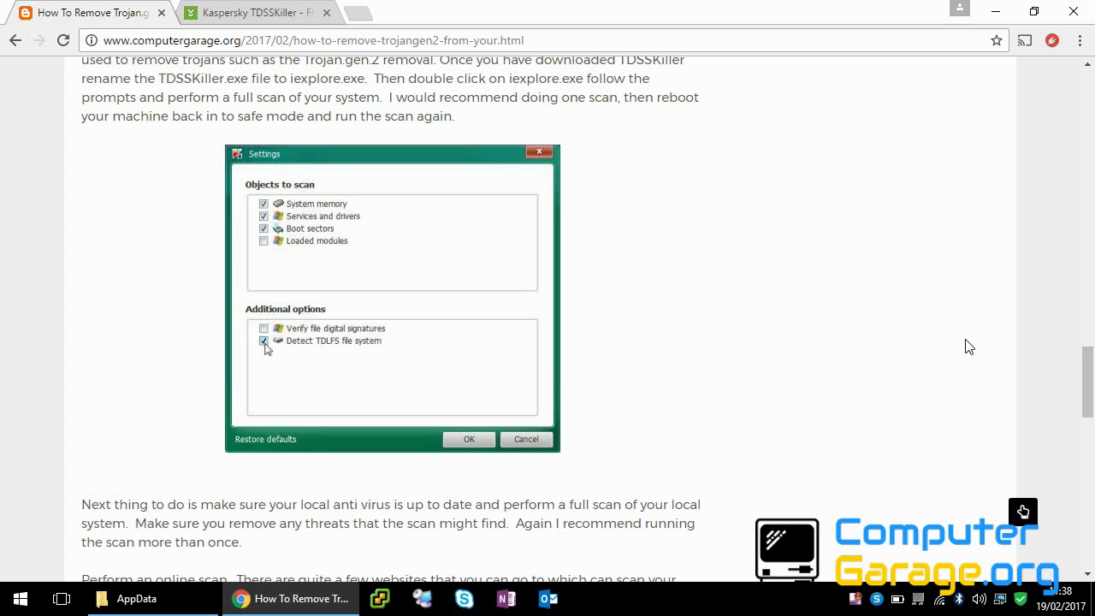
pyautogui.scroll(1, 1092, 395)
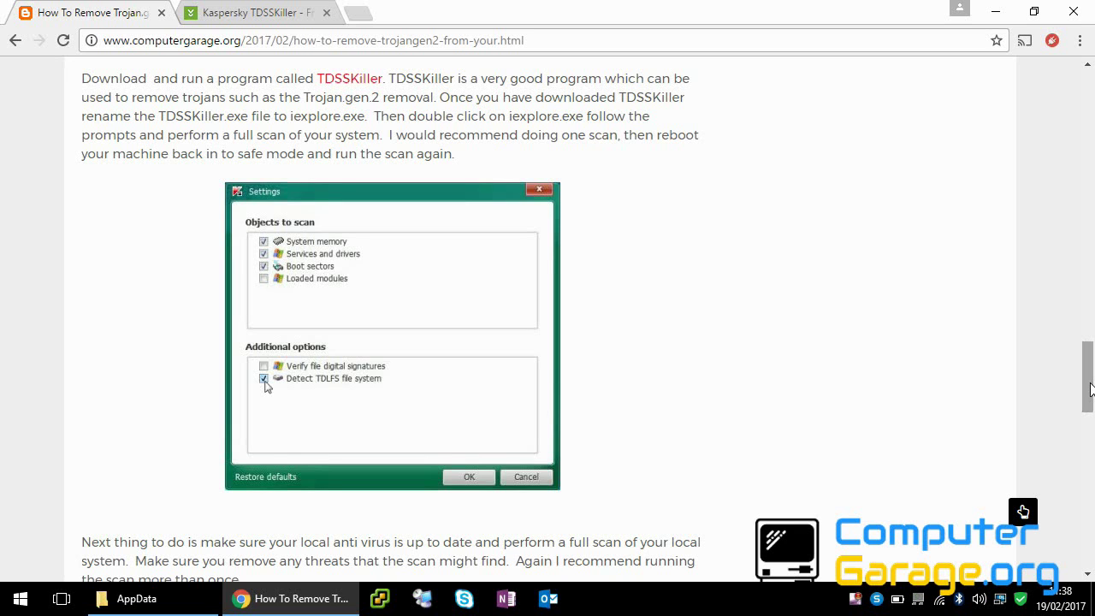
pyautogui.moveTo(1092, 395); pyautogui.dragTo(1092, 407)
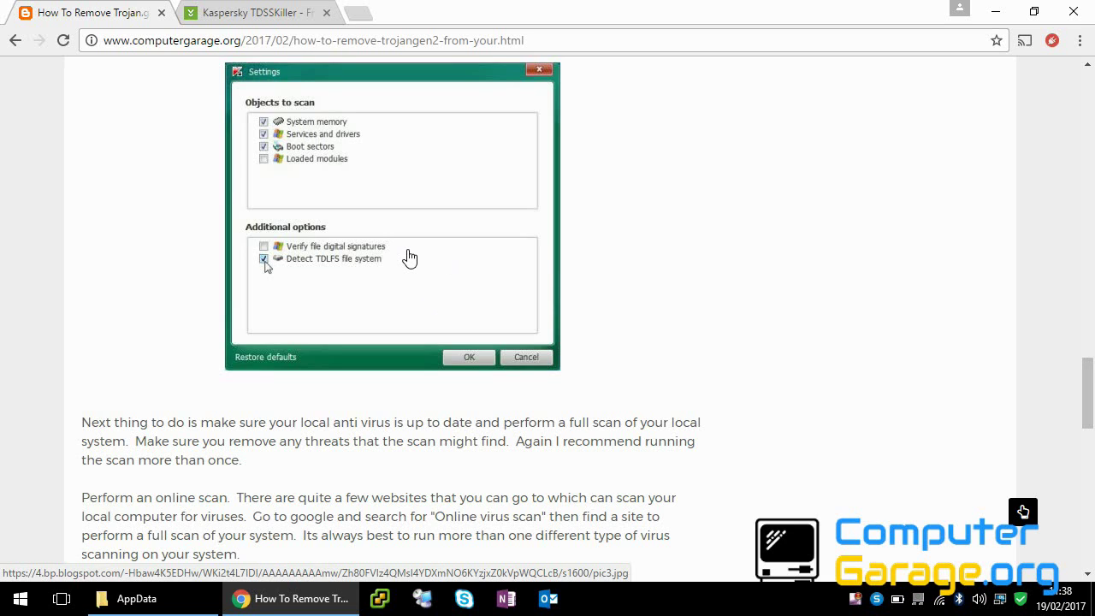
pyautogui.moveTo(1085, 390); pyautogui.dragTo(1092, 451)
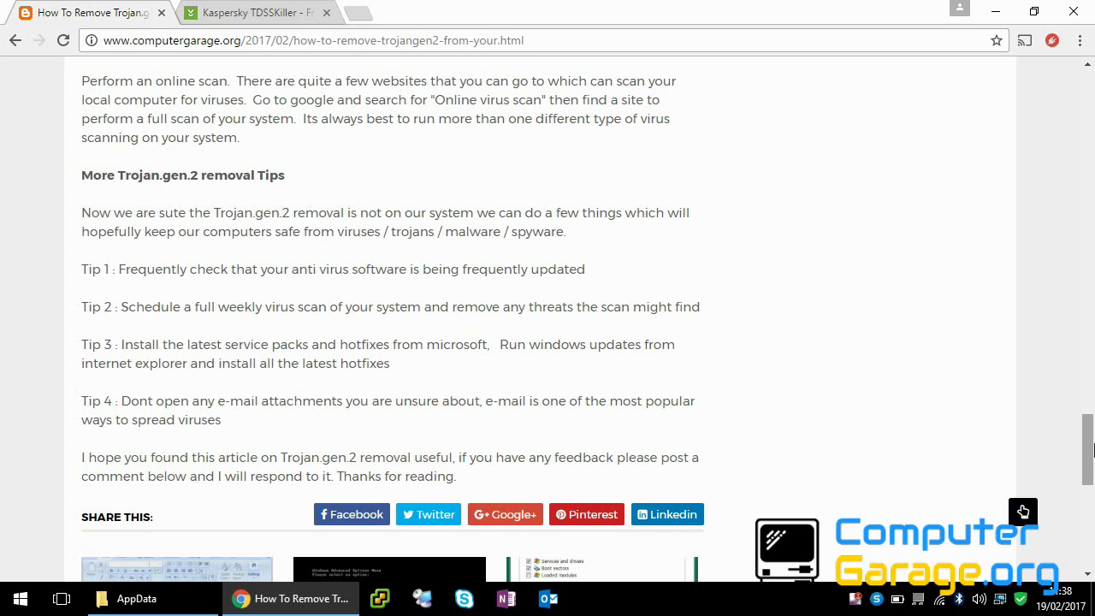
pyautogui.scroll(-2, 1092, 451)
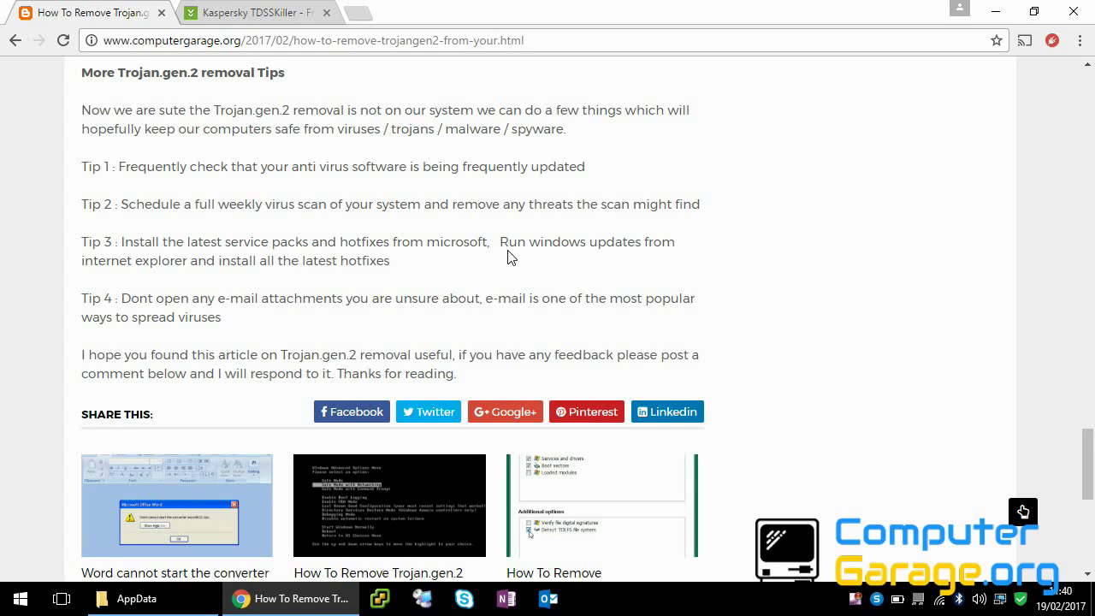
pyautogui.scroll(-2, 507, 257)
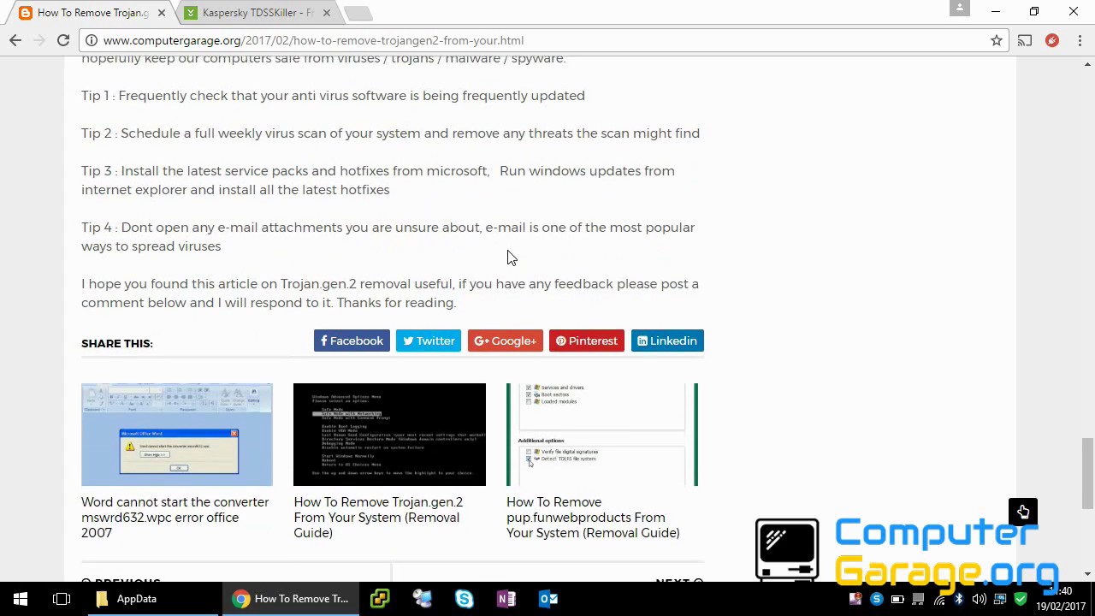